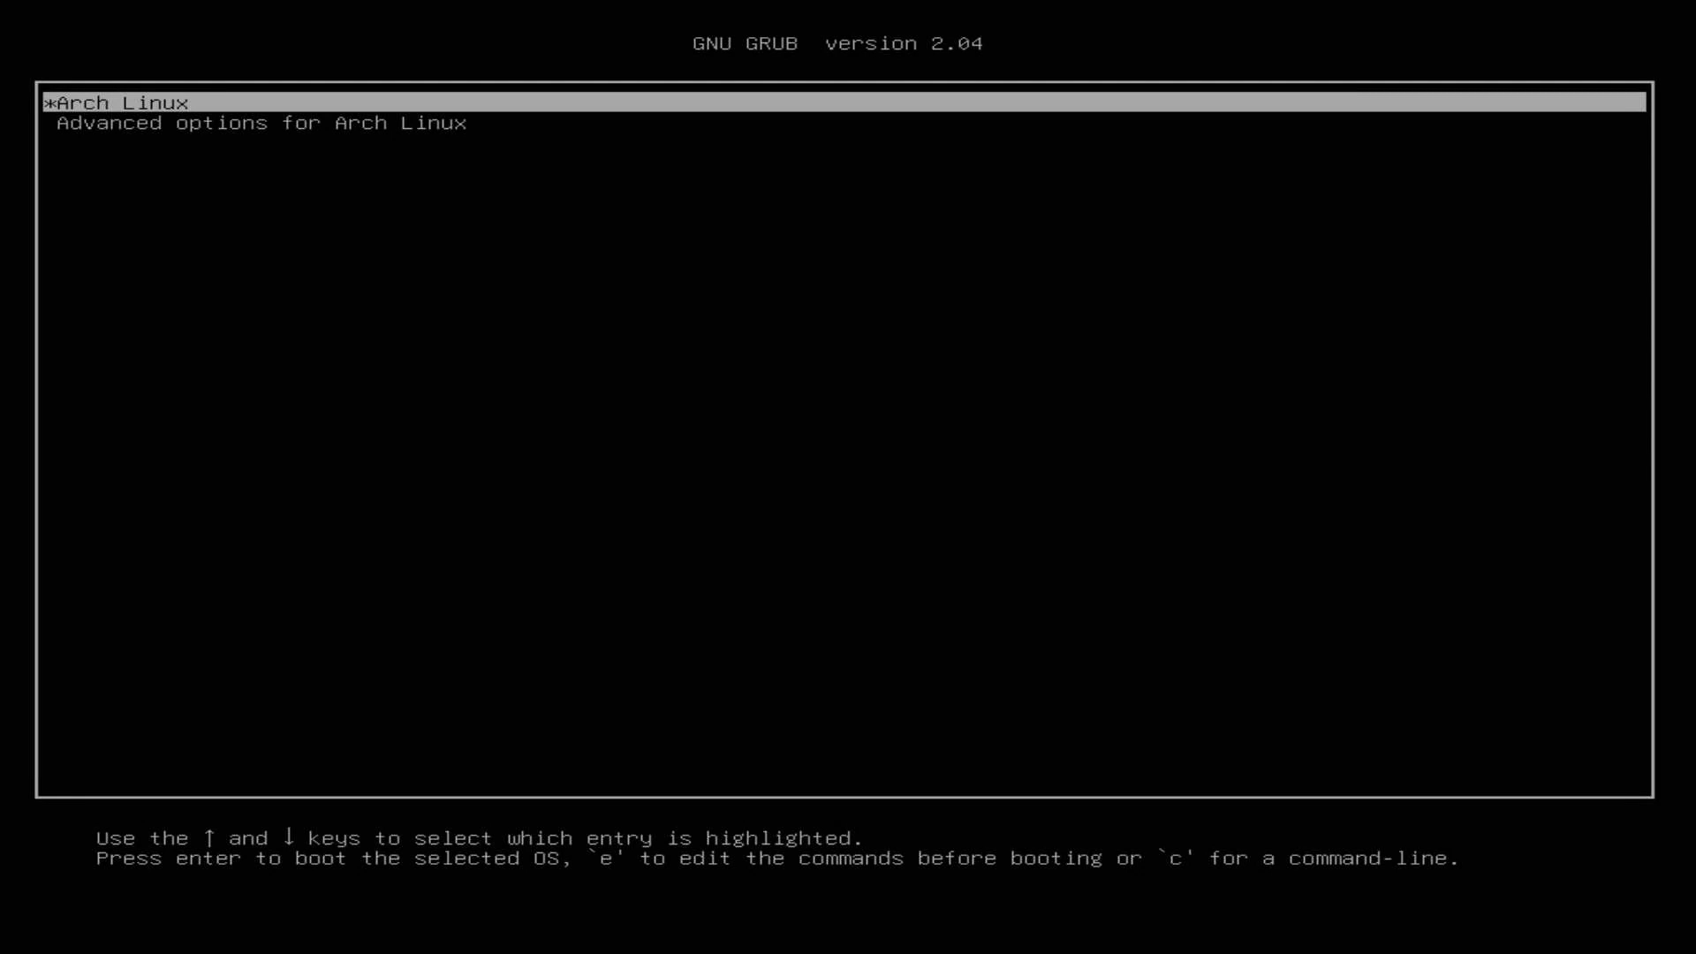
- Boot the highlighted Arch Linux GRUB entry into an empty dwm-6.2 desktop
{"action": "key", "text": "Return"}
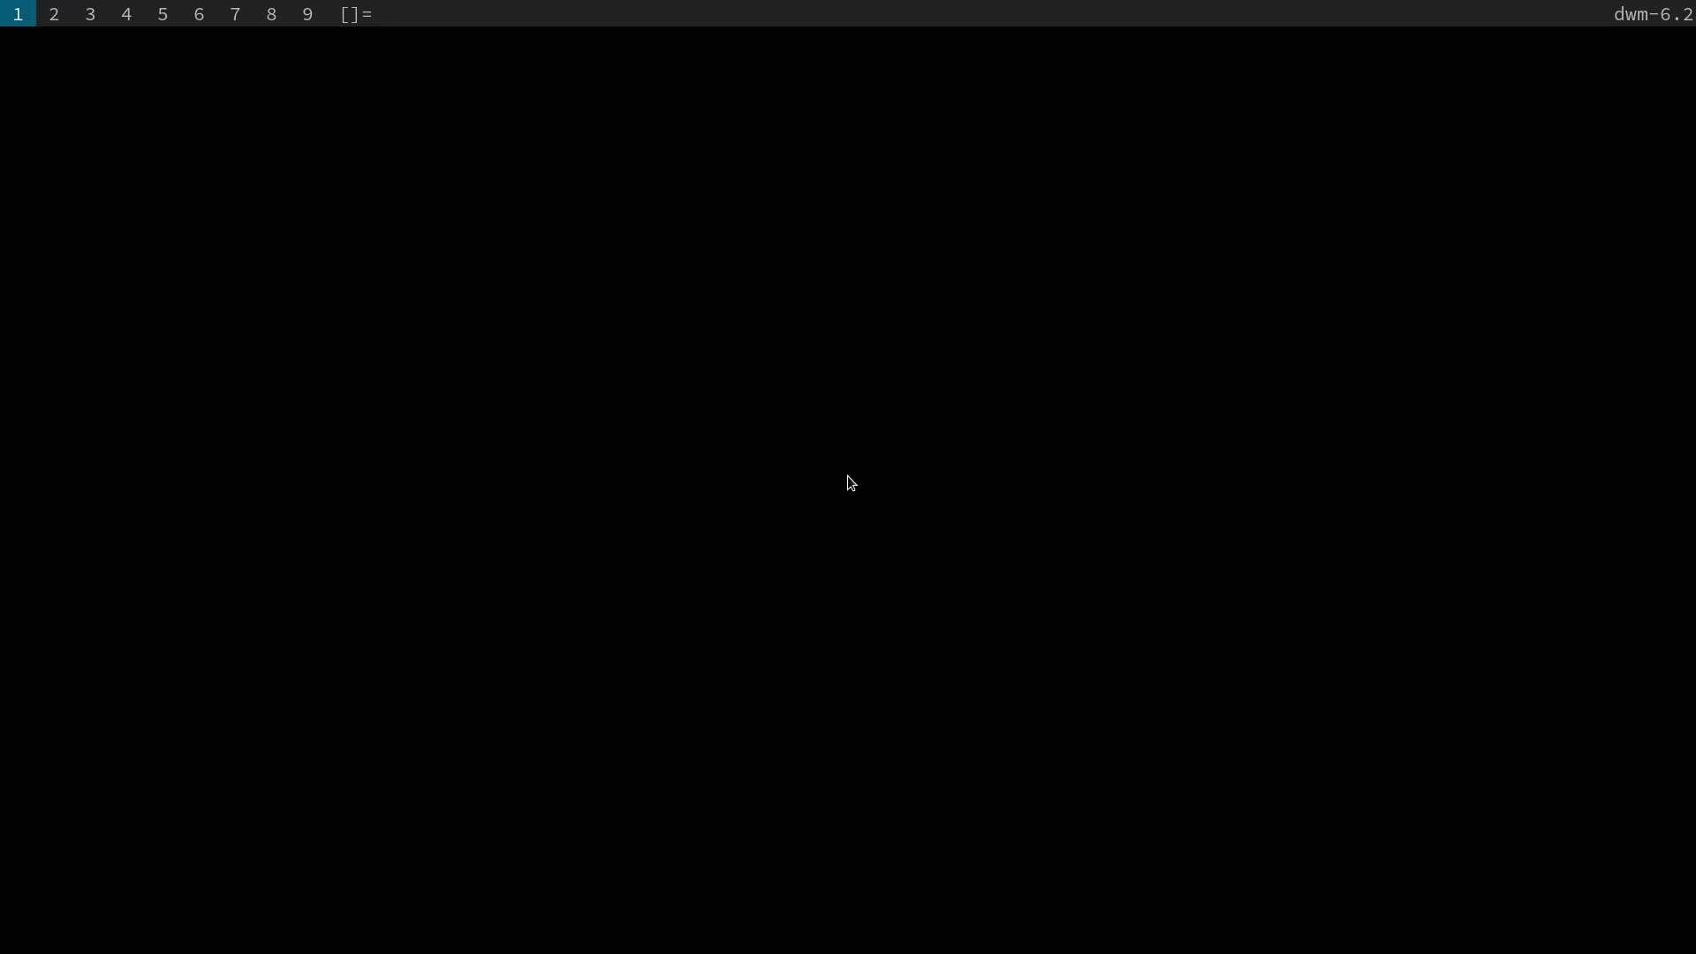
- Spawn a full-screen st terminal with Alt+Shift+Enter, at a shell prompt in the home directory
{"action": "key", "text": "alt+shift+Return"}
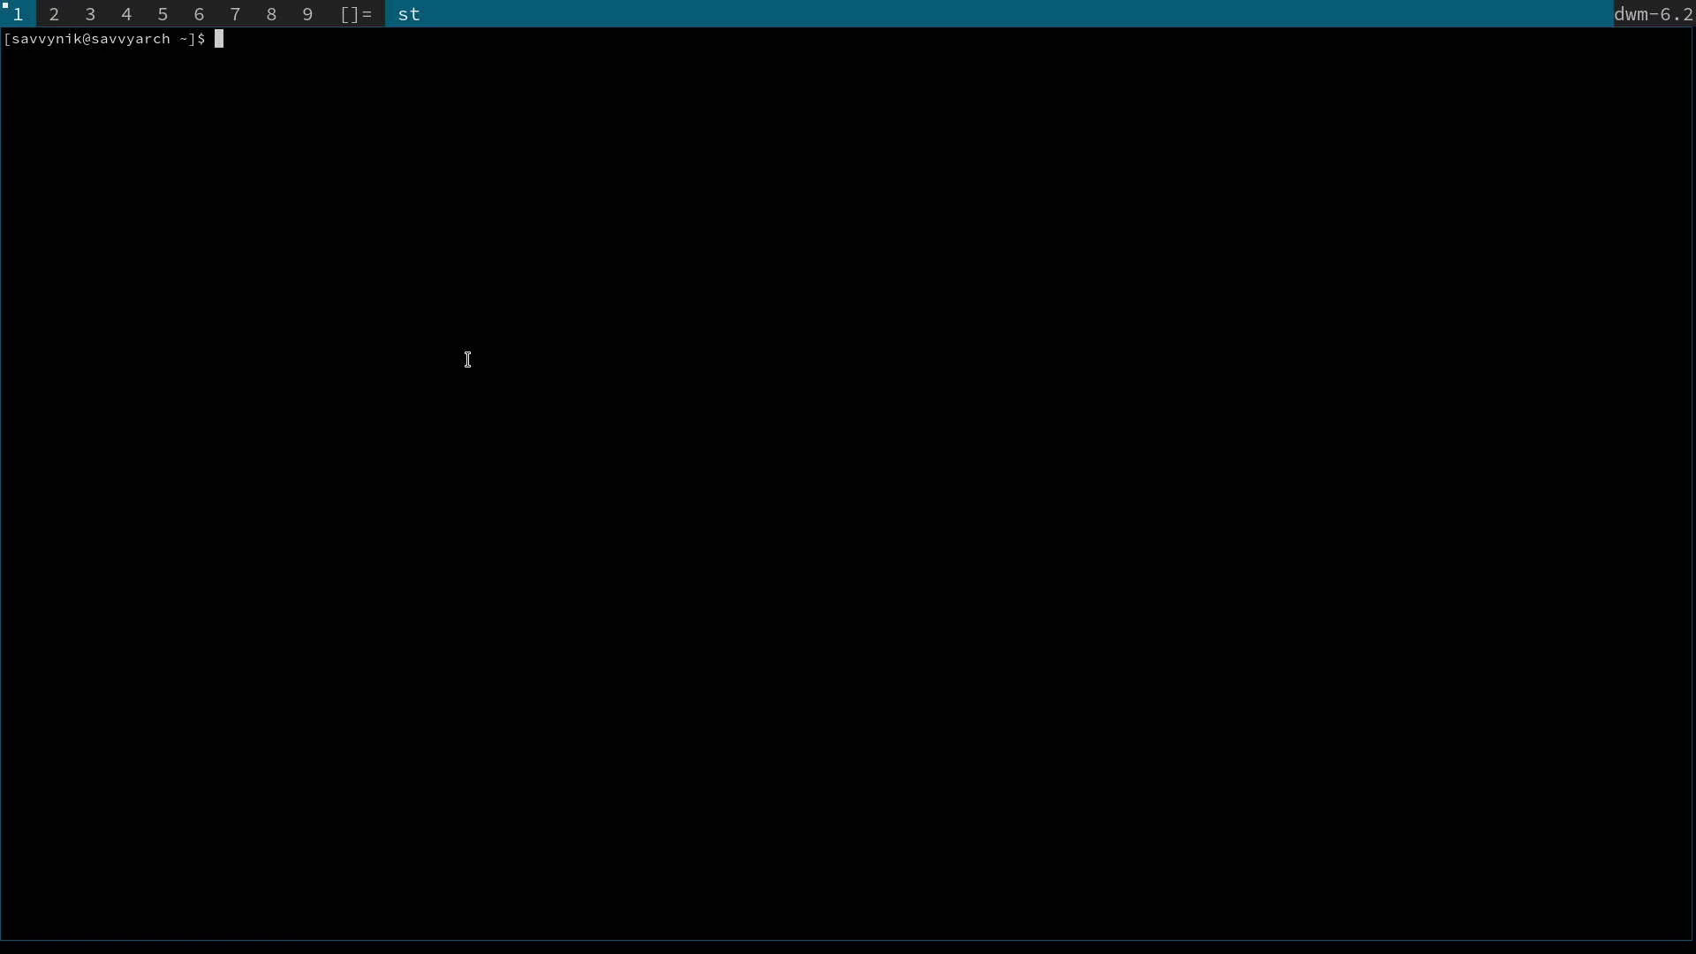
- Enlarge the terminal font two steps and try running htop, which reports command not found
{"action": "key", "text": "ctrl+shift+Page_Up"}
{"action": "key", "text": "ctrl+shift+Page_Up"}
{"action": "key", "text": "ctrl+shift+Page_Up"}
{"action": "key", "text": "ctrl+shift+Page_Up"}
{"action": "key", "text": "ctrl+shift+Page_Up"}
{"action": "key", "text": "ctrl+shift+Page_Up"}
{"action": "key", "text": "ctrl+shift+Page_Up"}
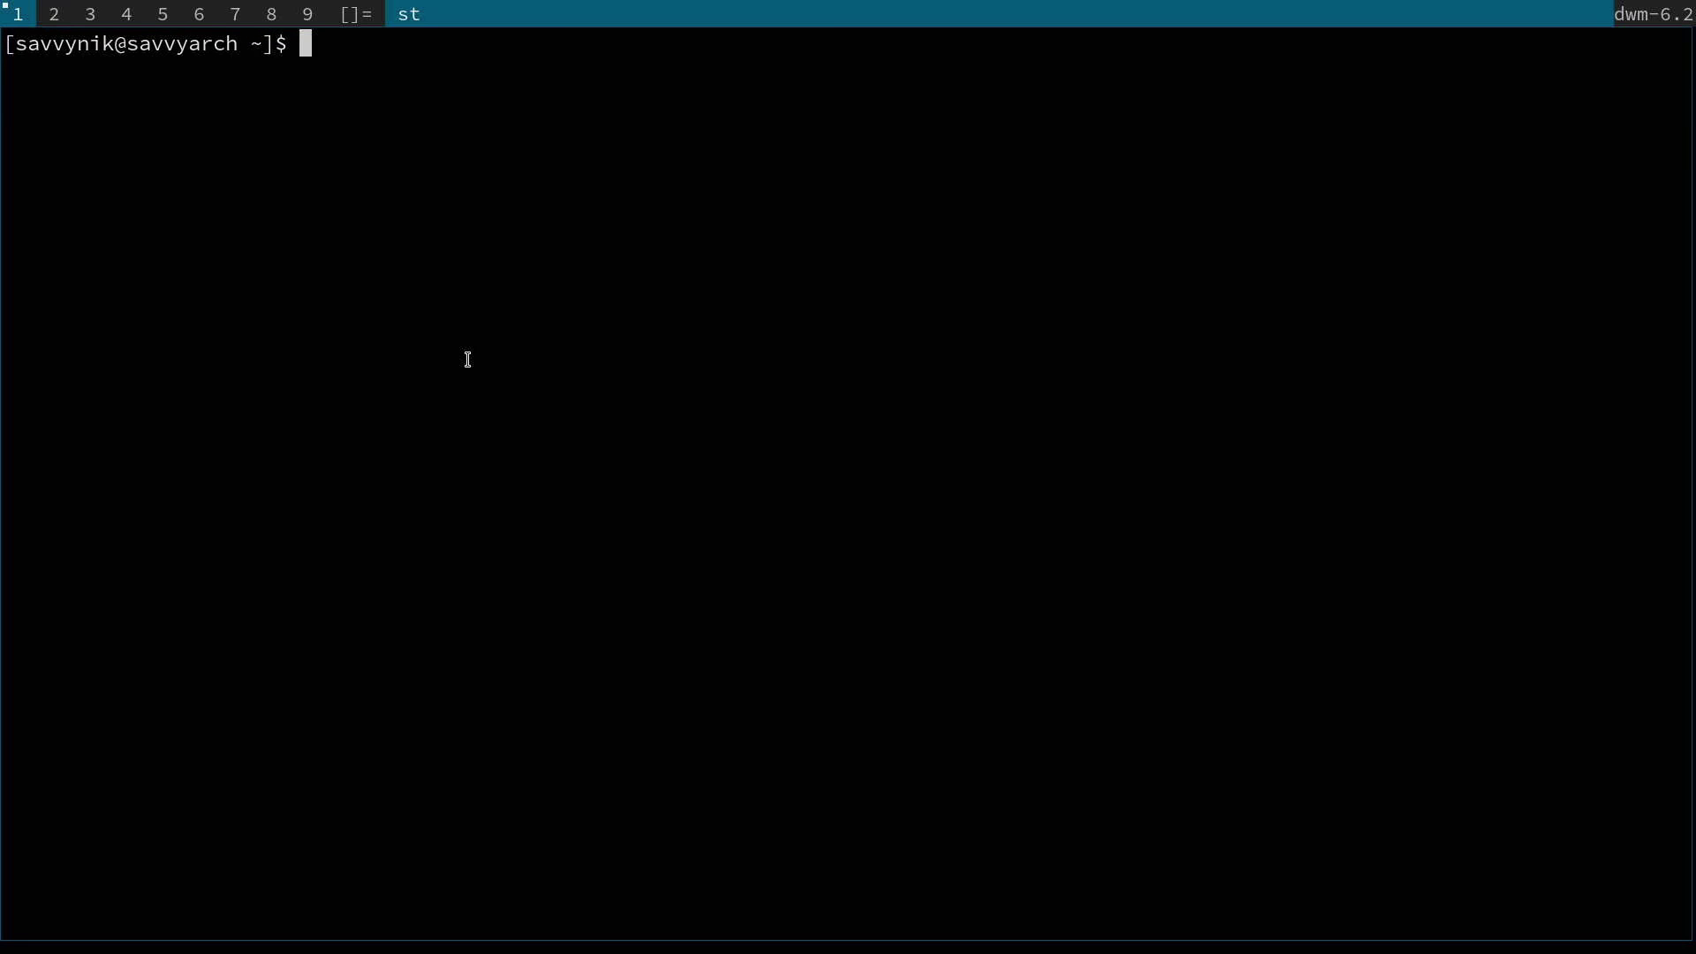
{"action": "key", "text": "ctrl+shift+Page_Up"}
{"action": "type", "text": "htop"}
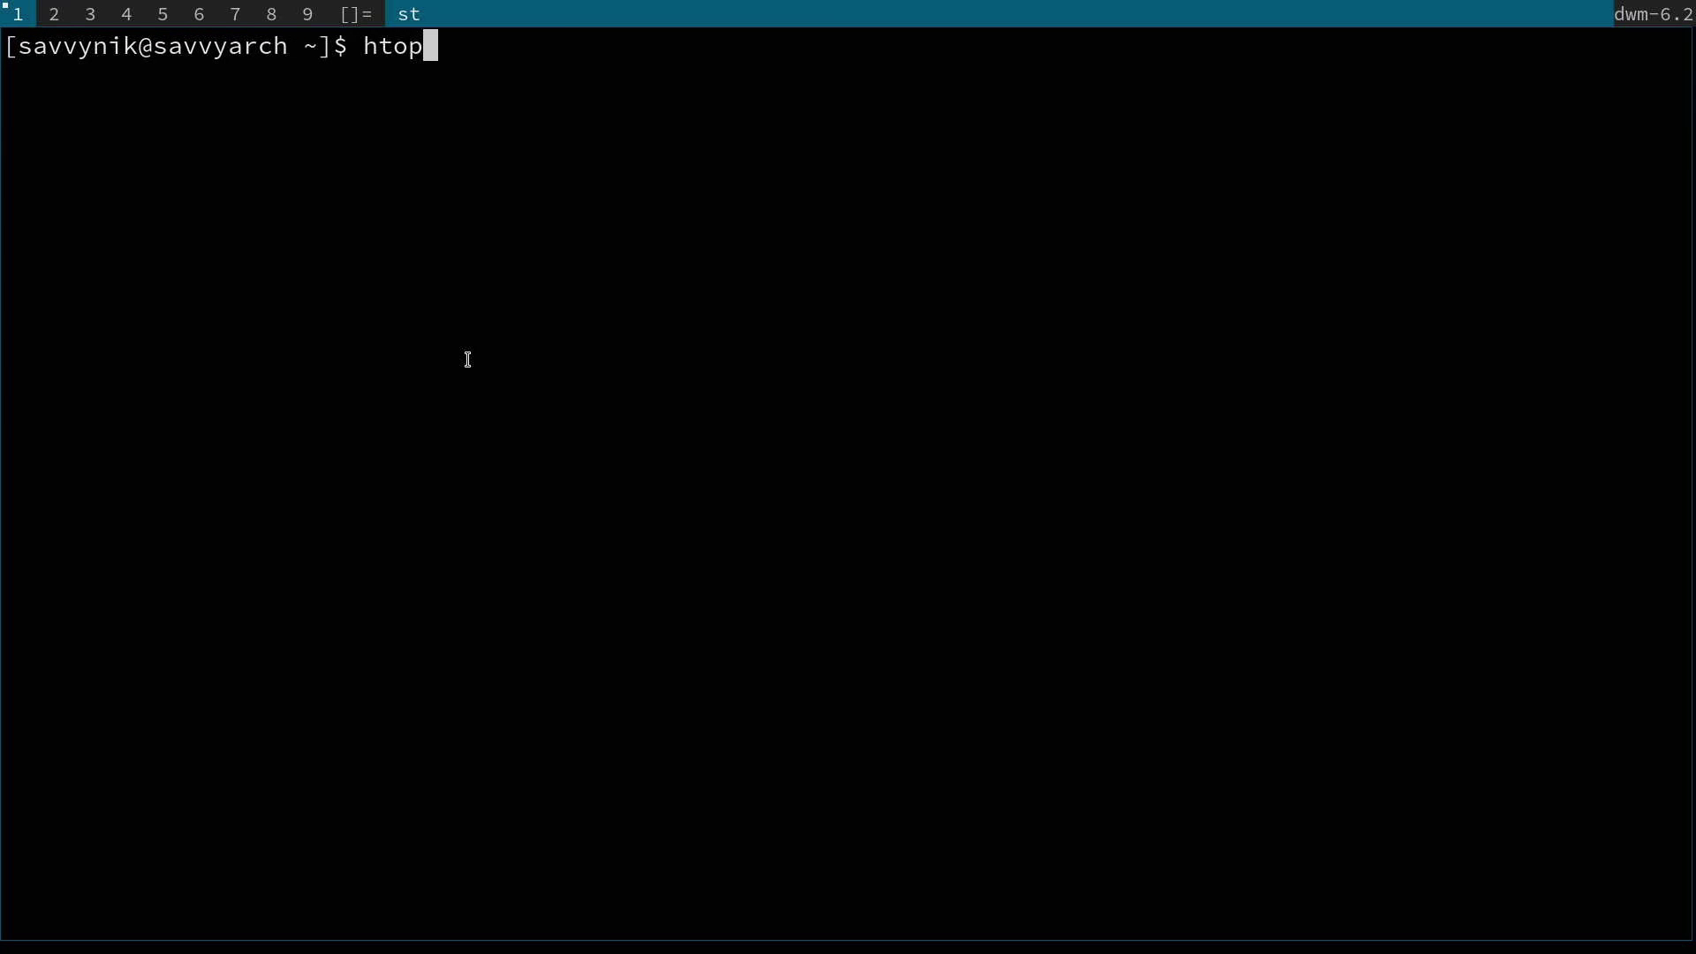
{"action": "key", "text": "Return"}
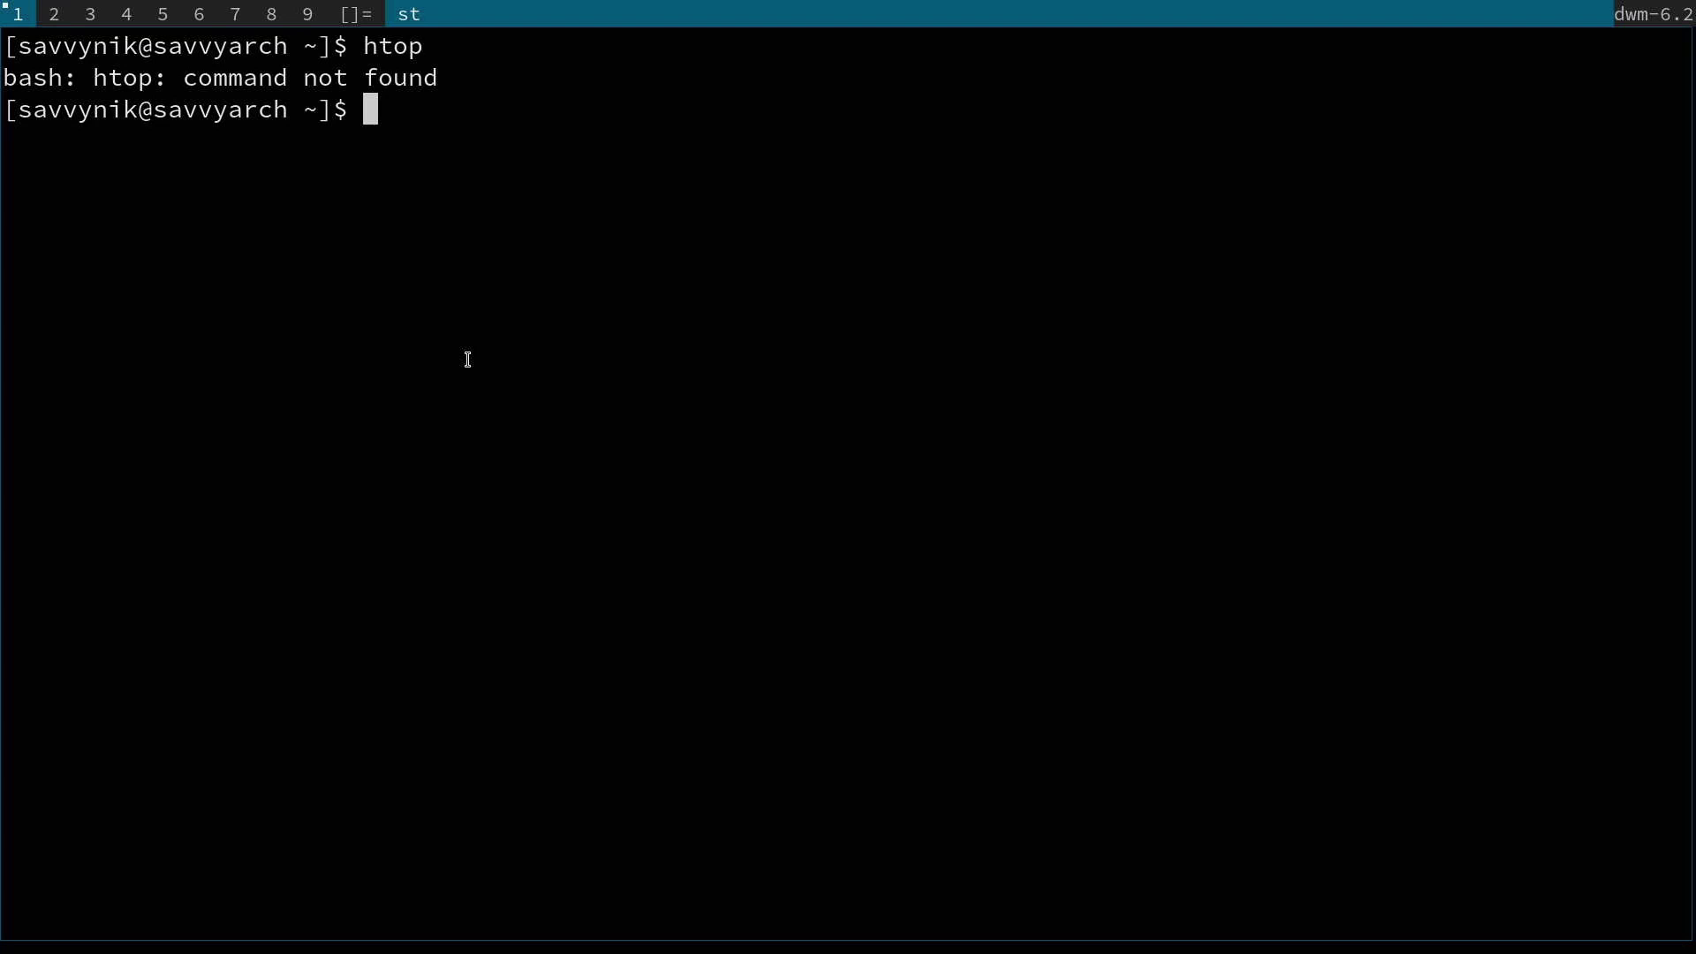
- Install the htop package with sudo pacman -Sy htop
{"action": "type", "text": "pac"}
{"action": "key", "text": "BackSpace"}
{"action": "key", "text": "BackSpace"}
{"action": "key", "text": "BackSpace"}
{"action": "type", "text": "sudo"}
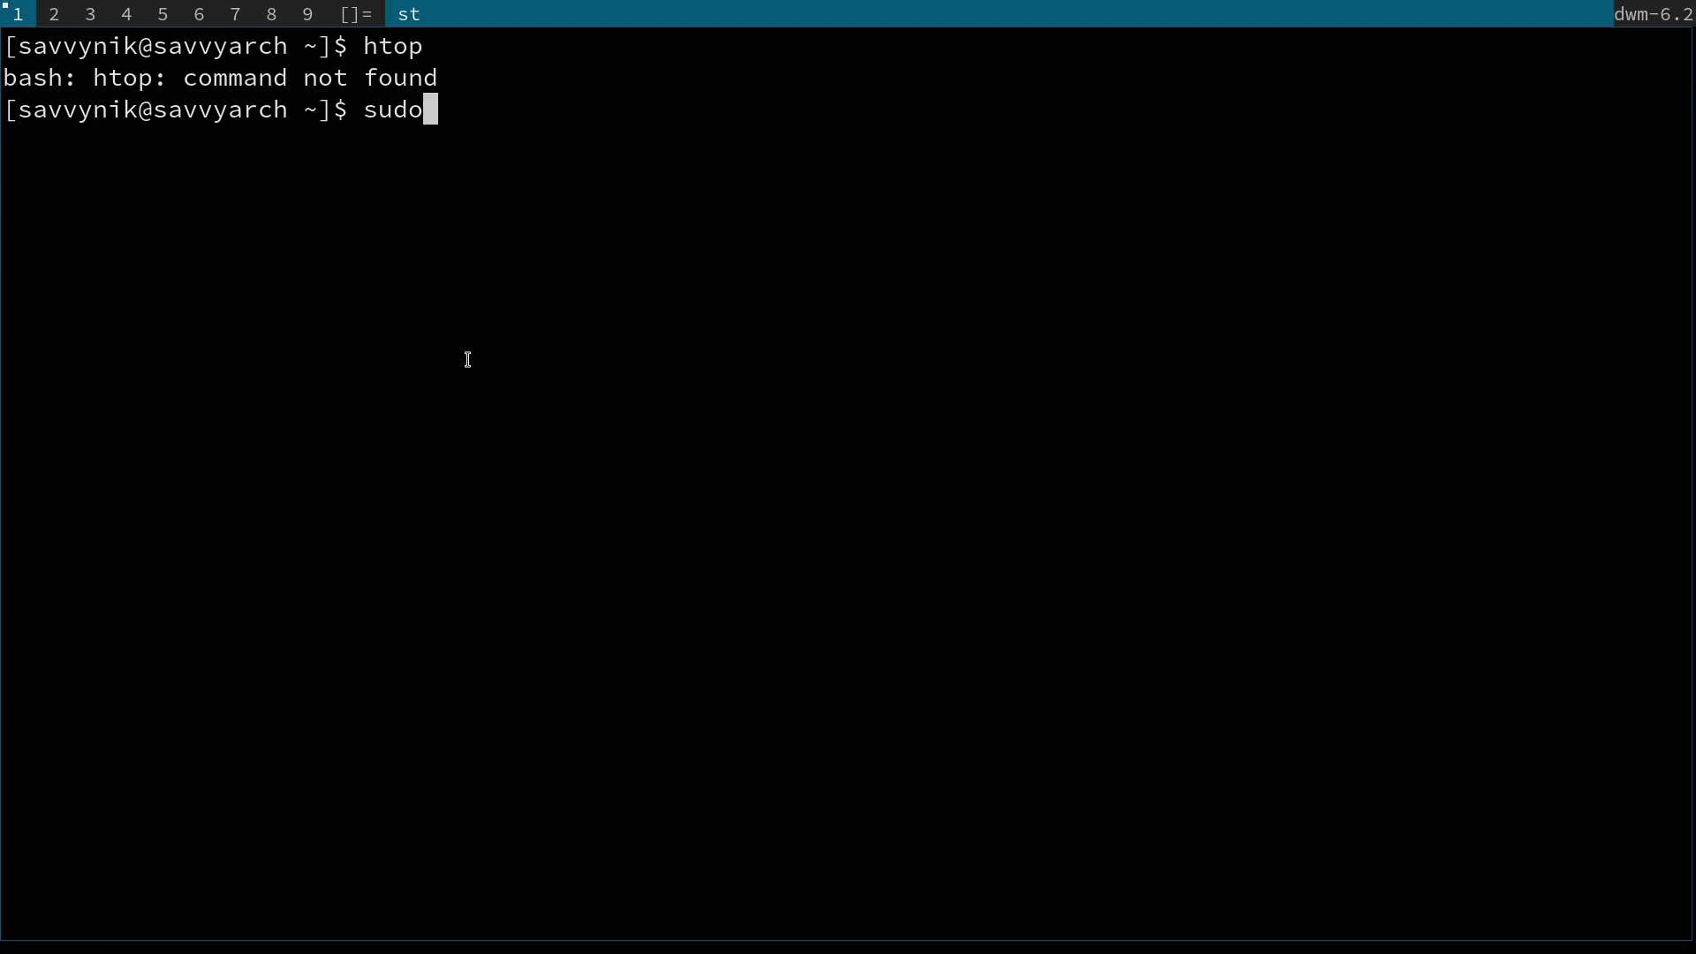
{"action": "type", "text": " pacman "}
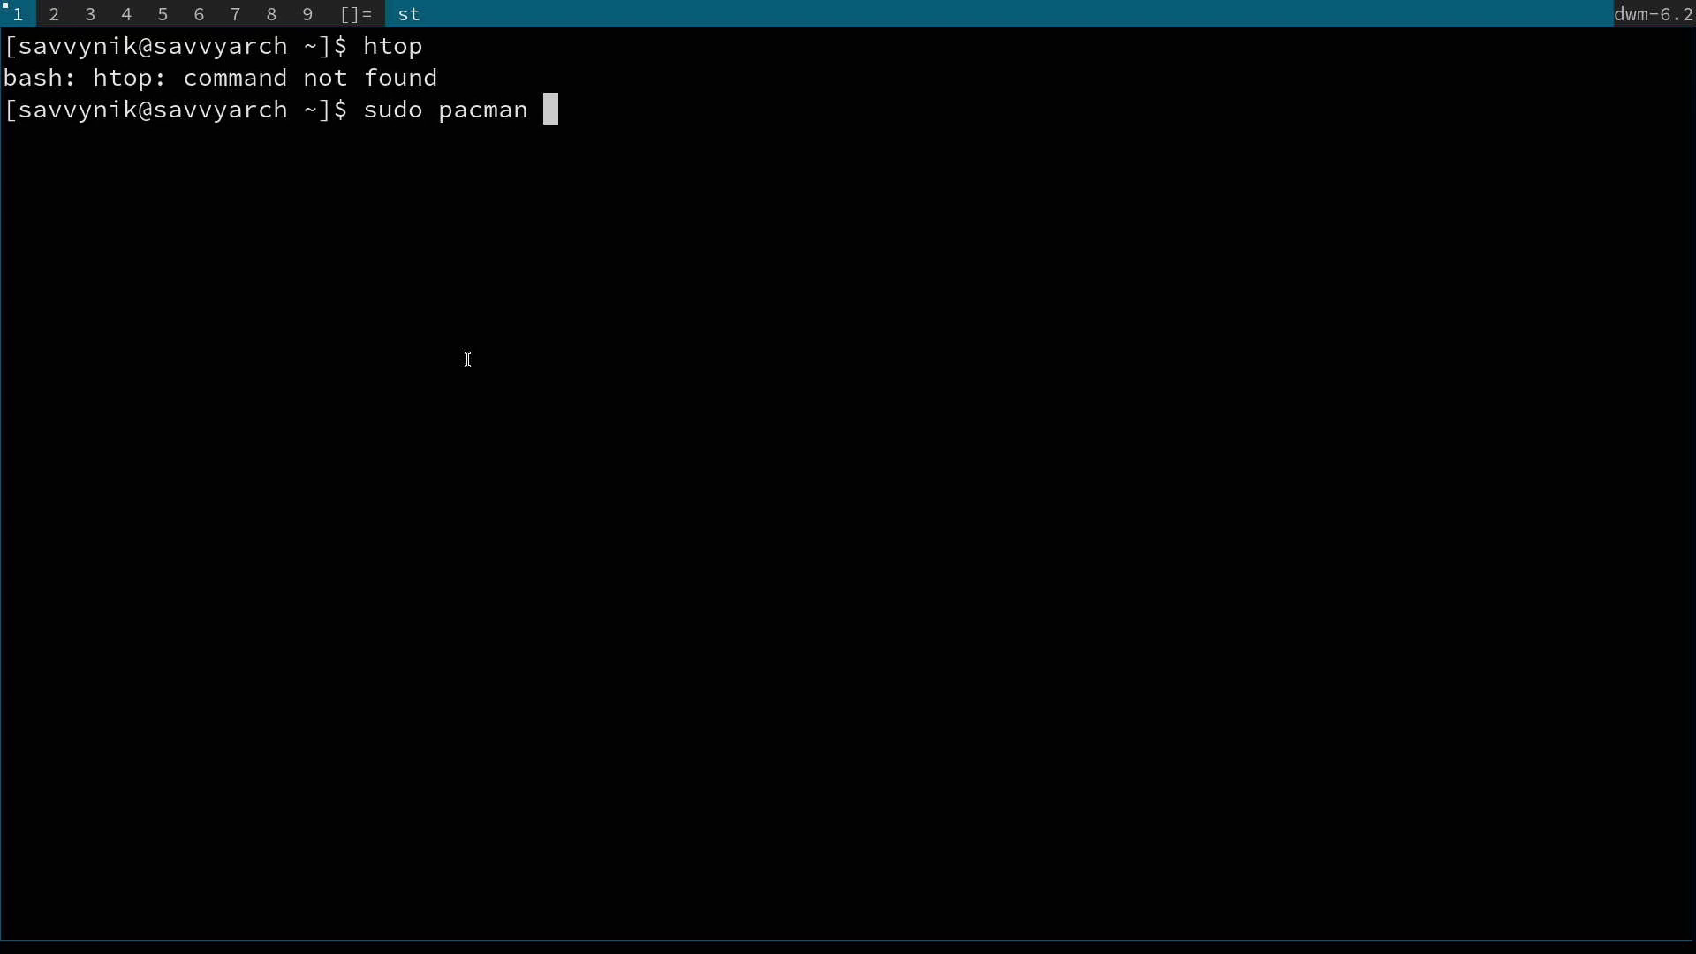
{"action": "type", "text": "-Sy htop"}
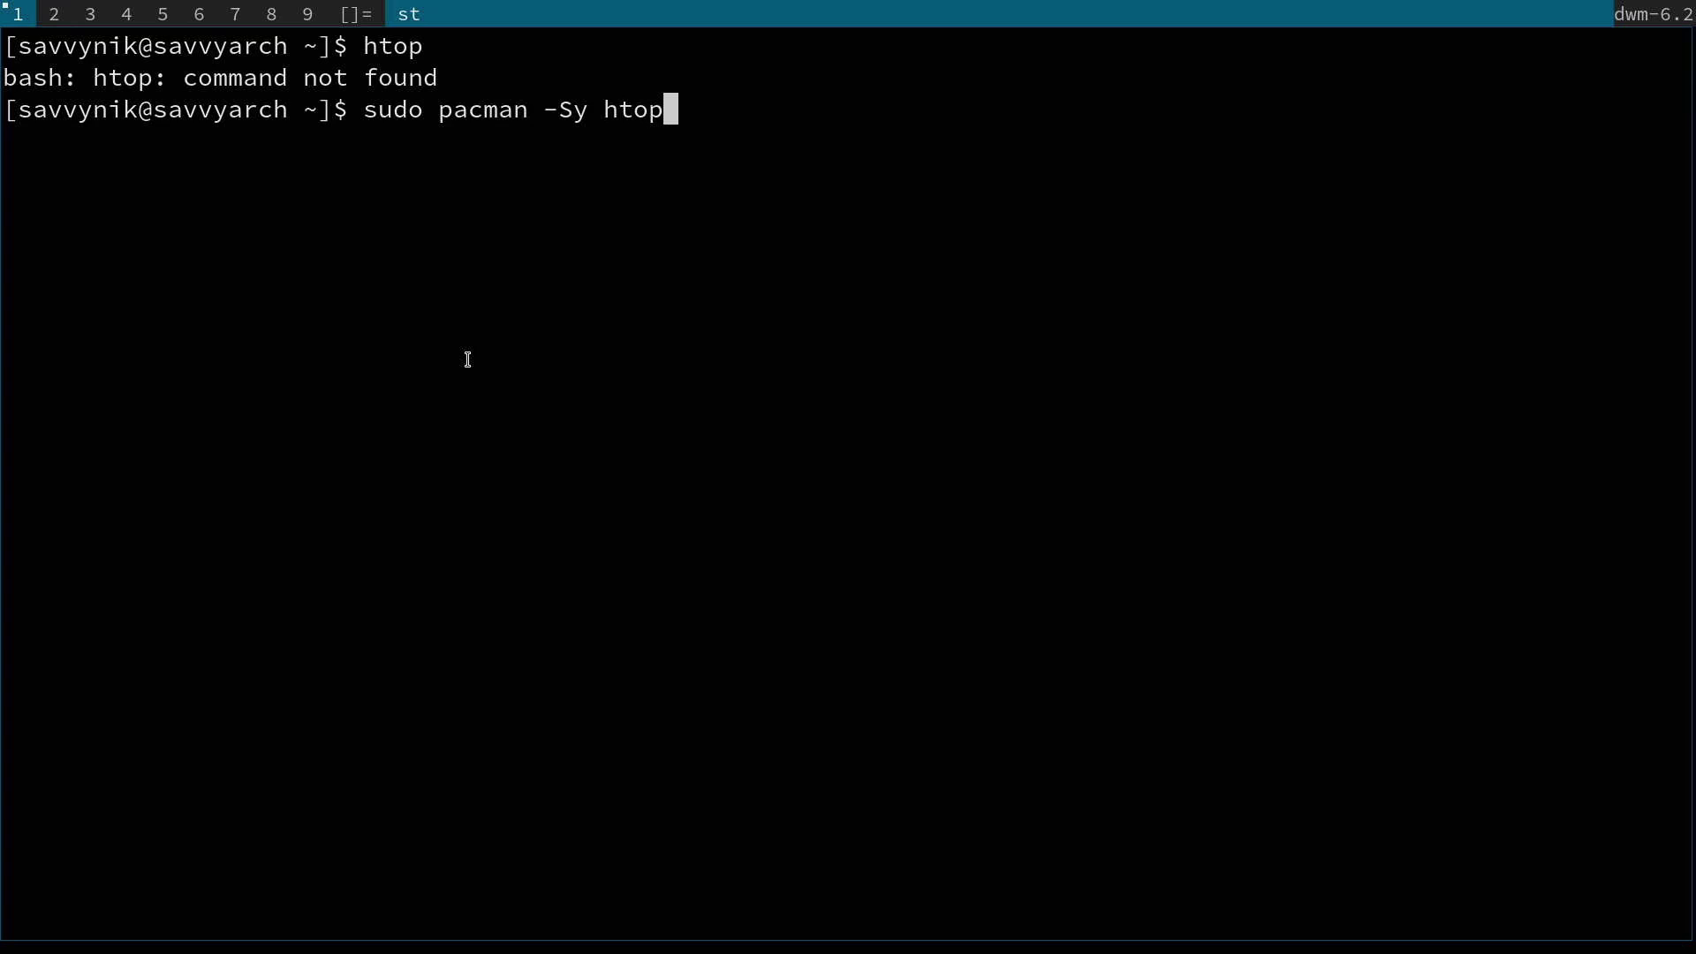
{"action": "key", "text": "Return"}
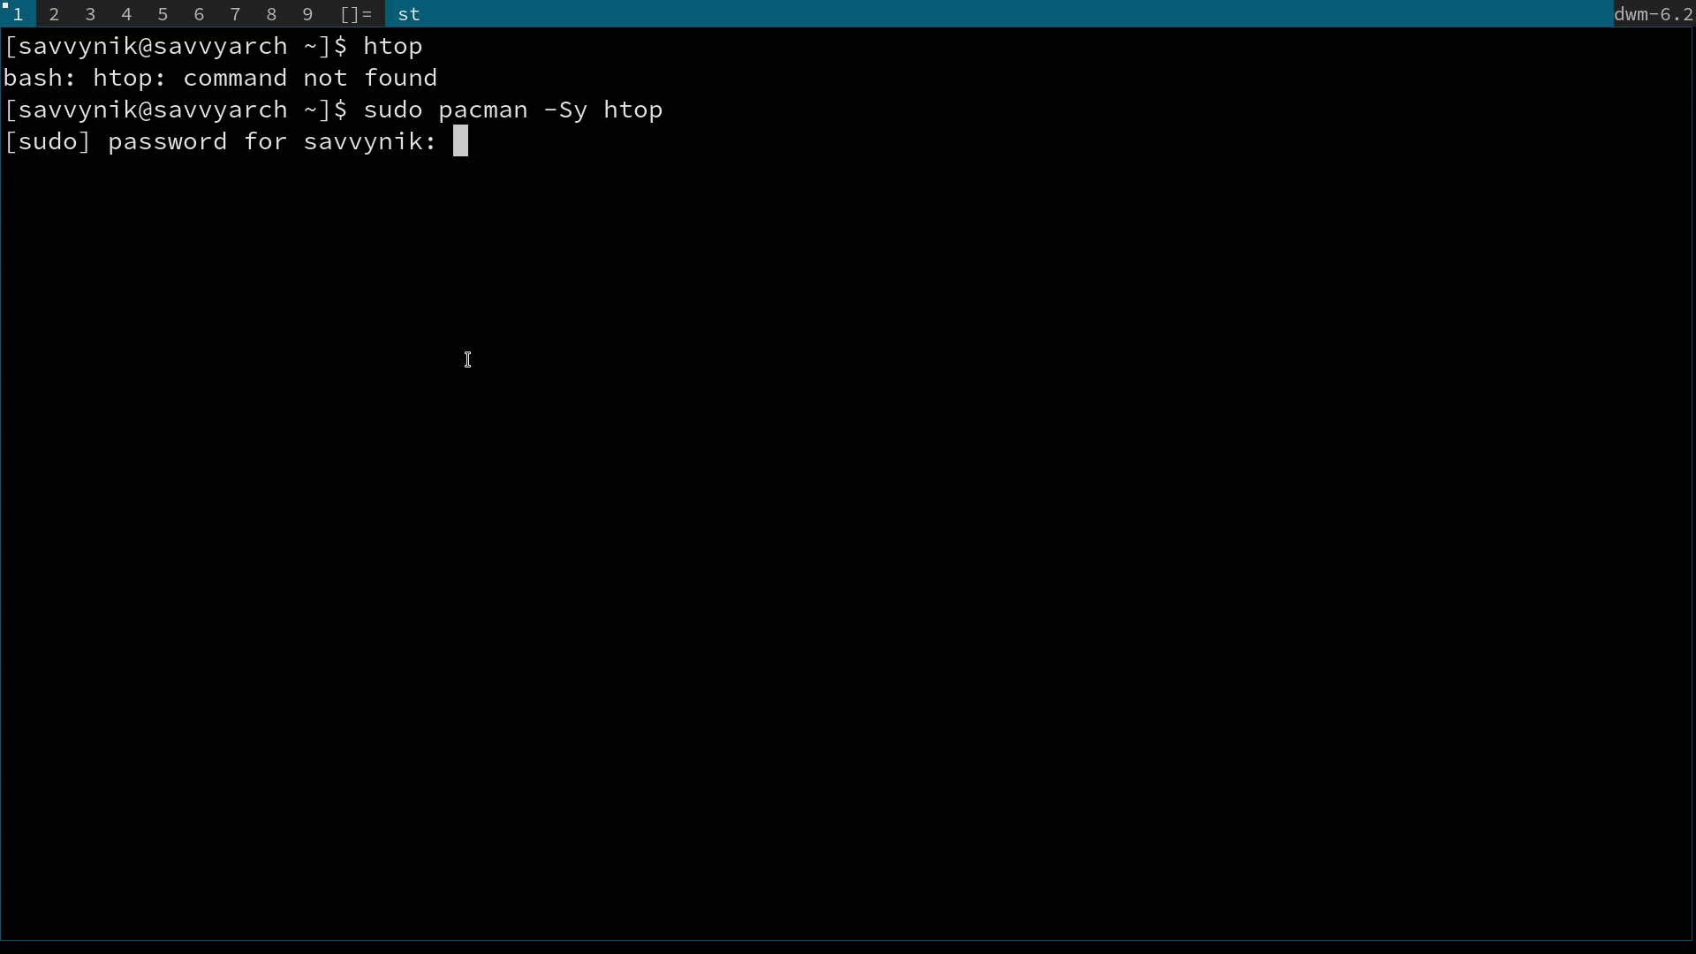
- Launch htop to show 16 CPU meters, memory and swap usage, and the live process list
{"action": "type", "text": "htop"}
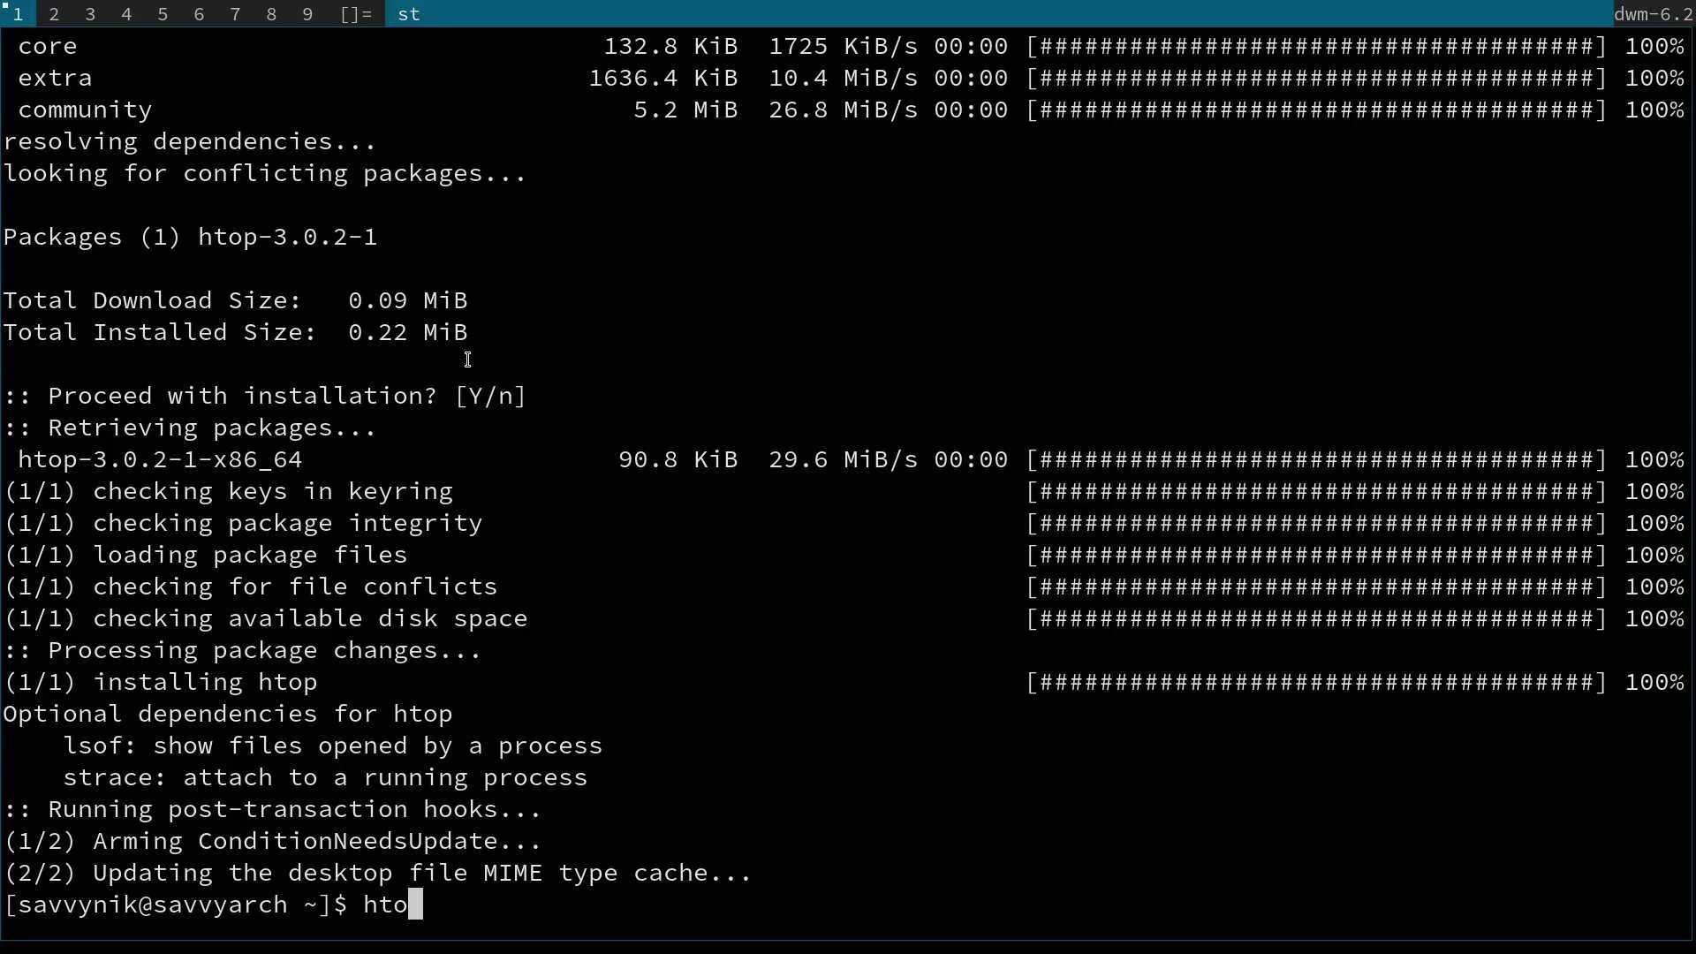
{"action": "key", "text": "Return"}
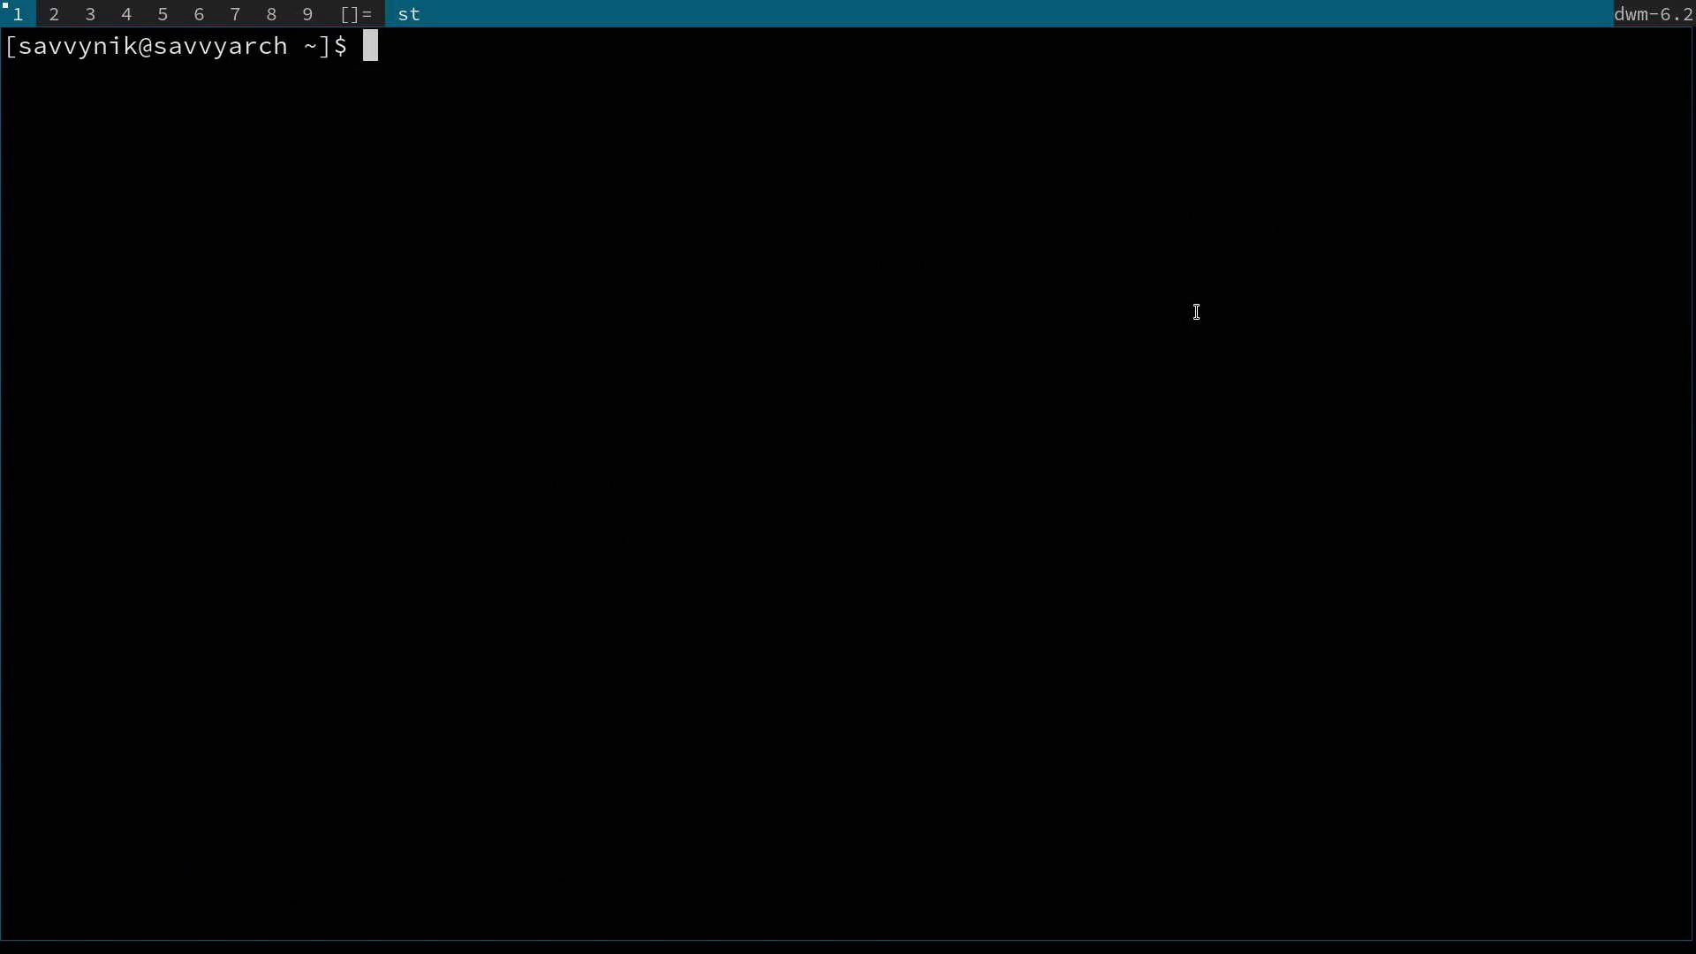
- Run ls to list the dwm, st and yay folders in the home directory
{"action": "type", "text": "ls"}
{"action": "key", "text": "Return"}
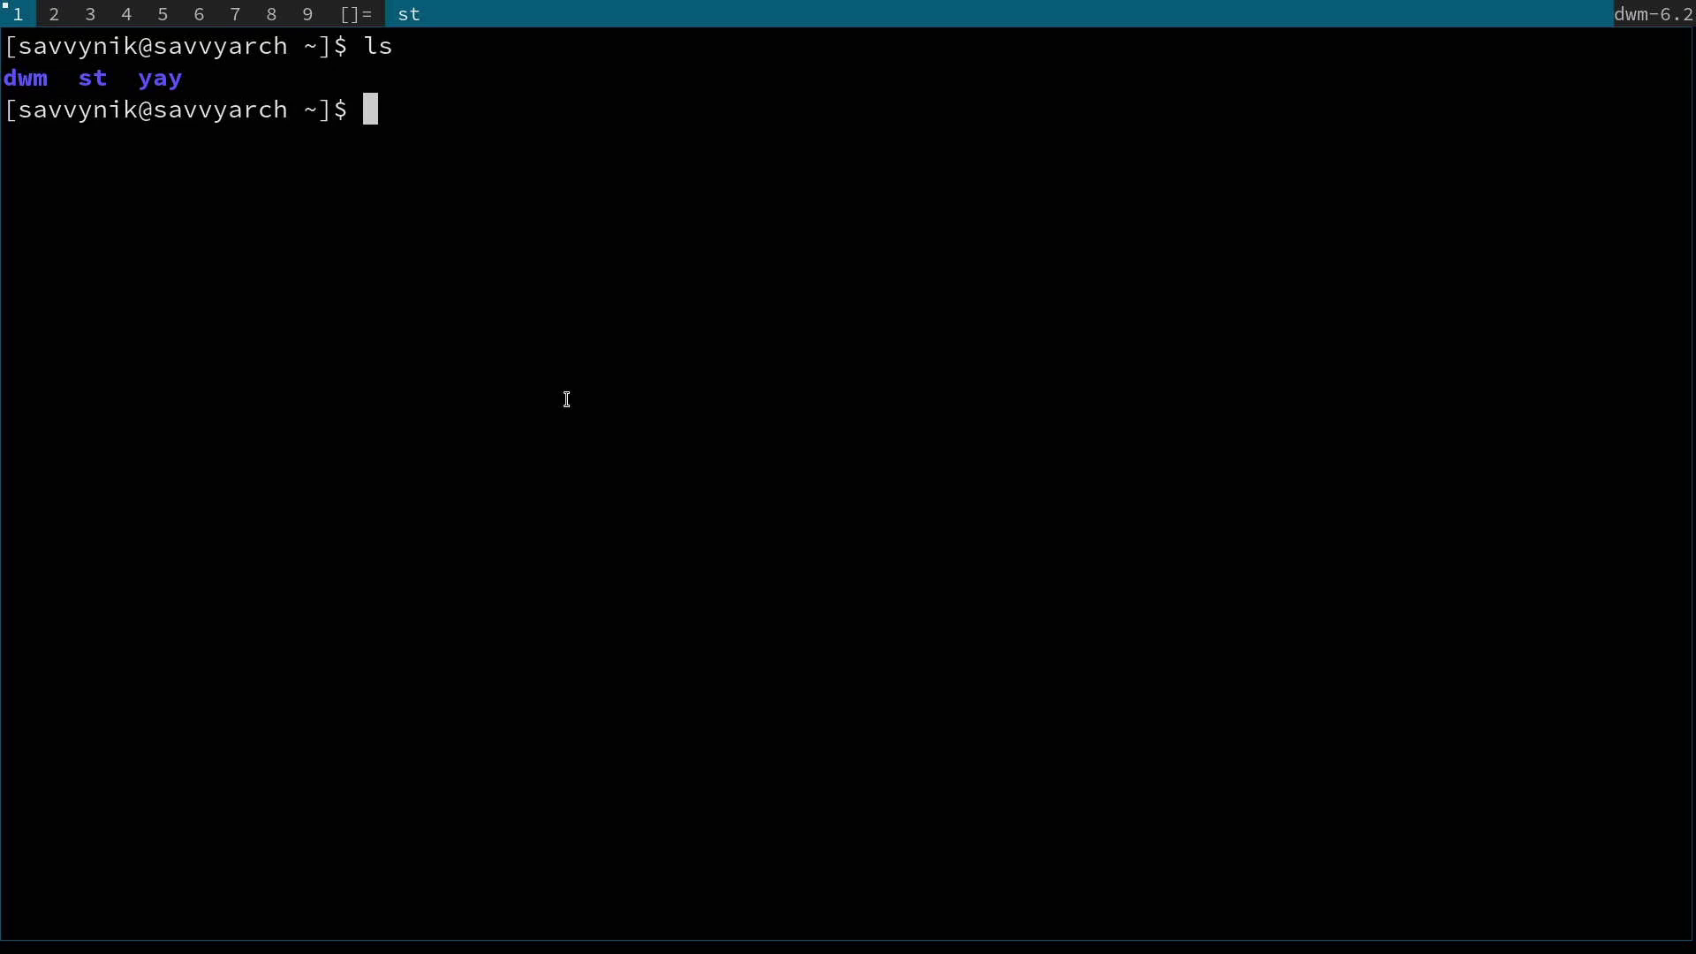
- Run yay to preview the 42-package, 361.75 MiB upgrade, then cancel it with Ctrl+C
{"action": "type", "text": "yay"}
{"action": "key", "text": "Return"}
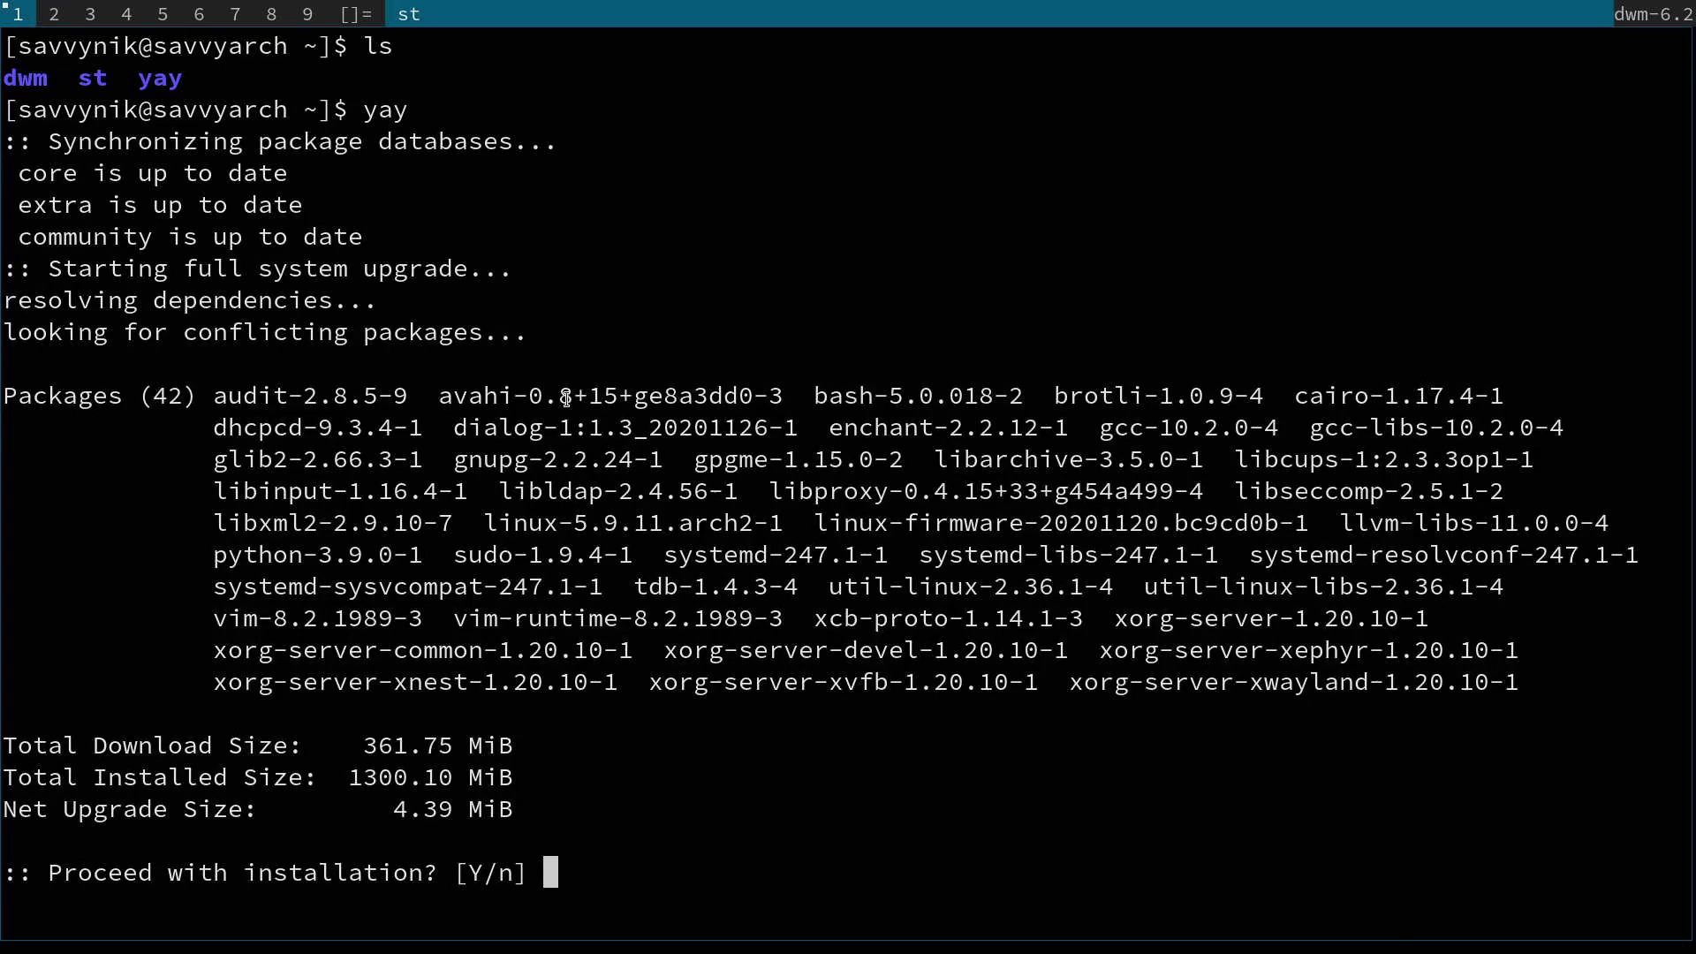
{"action": "key", "text": "ctrl+c"}
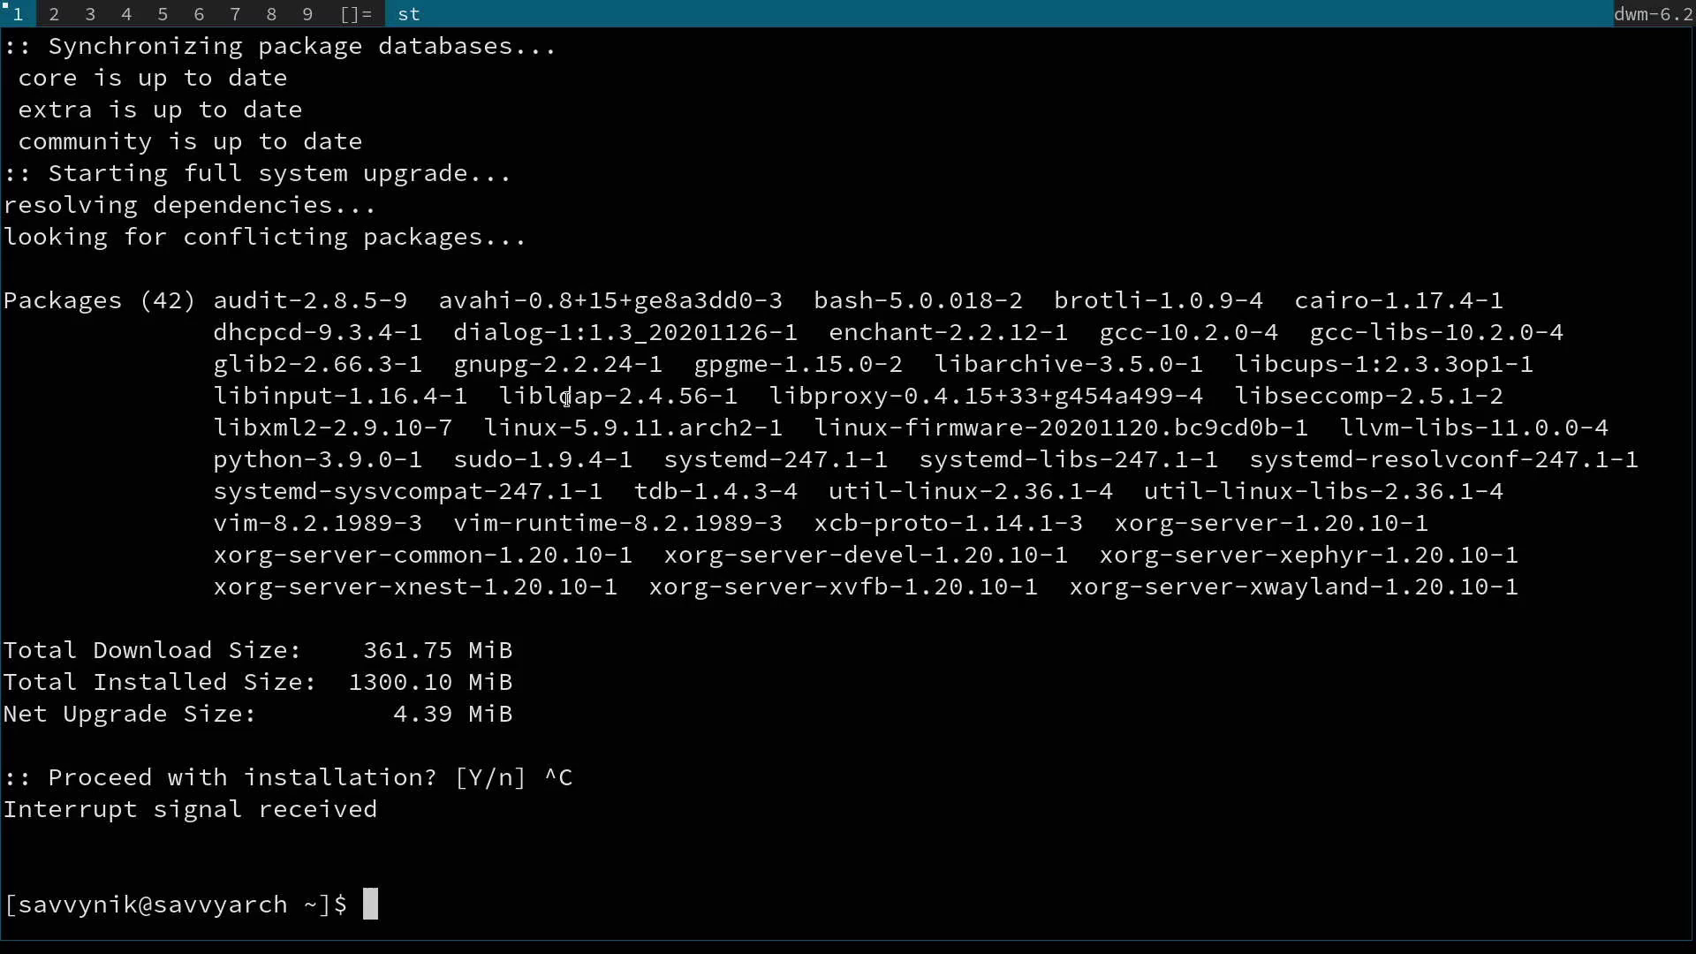
- Run uname -a to show kernel 5.9.10-arch1-1 x86_64, briefly highlighting the version number
{"action": "type", "text": "uname -a"}
{"action": "key", "text": "Return"}
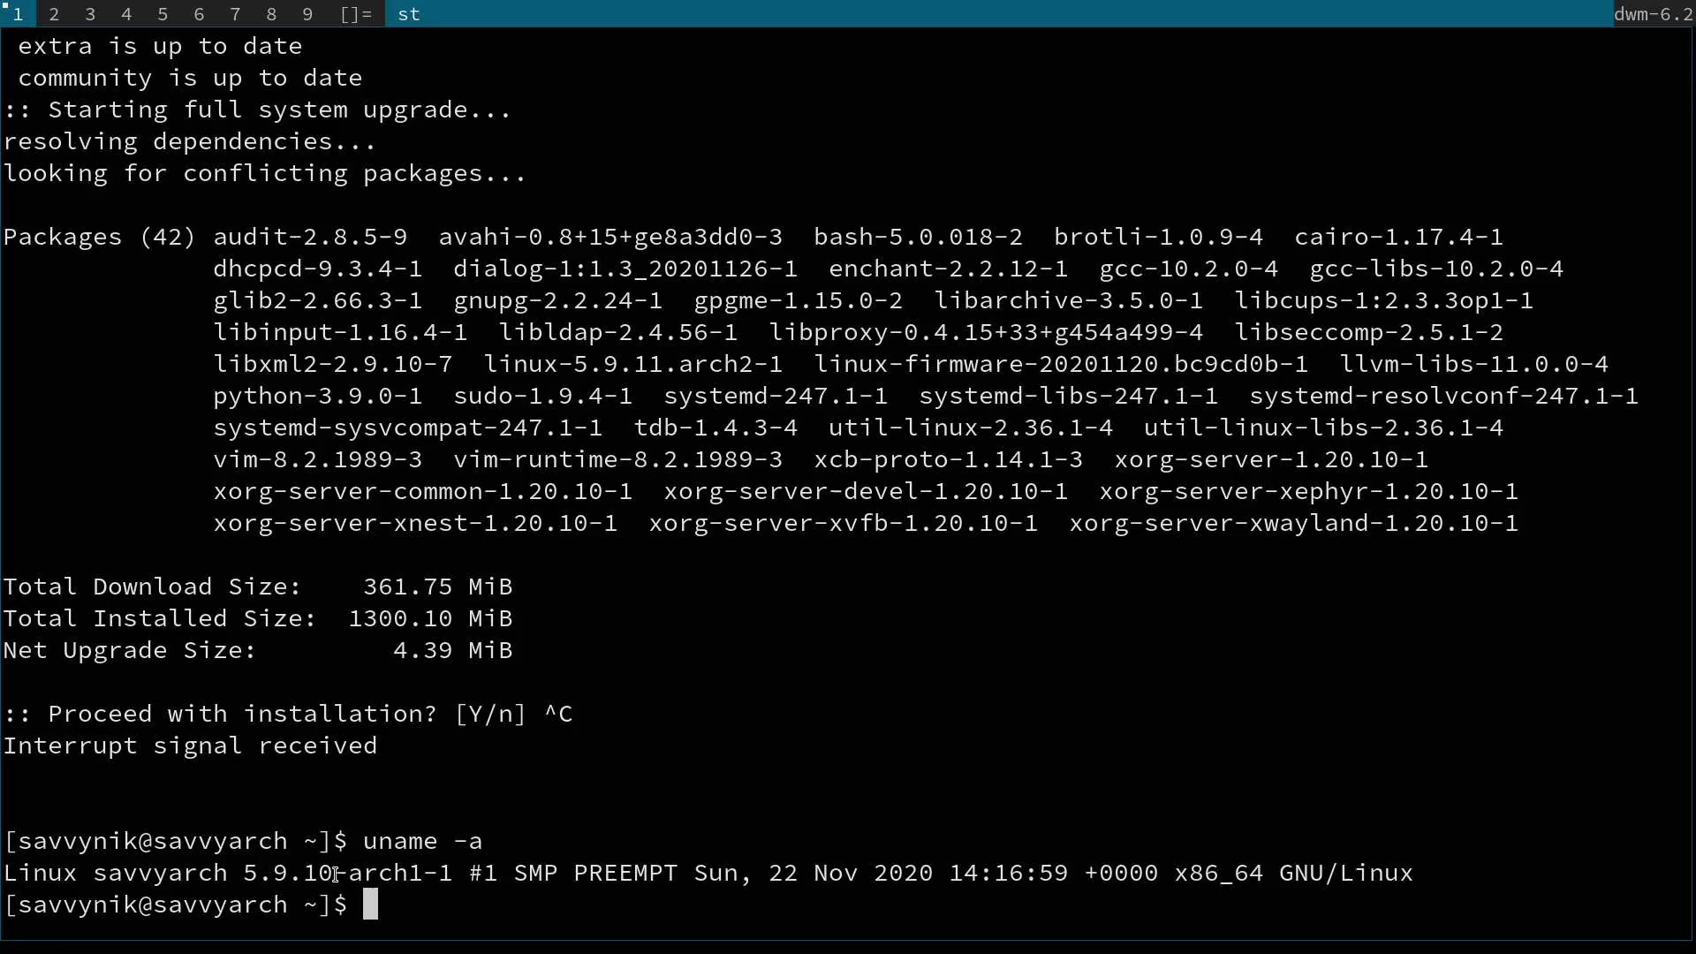
{"action": "mouse_move", "coordinate": [334, 875]}
{"action": "left_mouse_down"}
{"action": "mouse_move", "coordinate": [243, 874]}
{"action": "mouse_move", "coordinate": [323, 874]}
{"action": "left_mouse_up"}
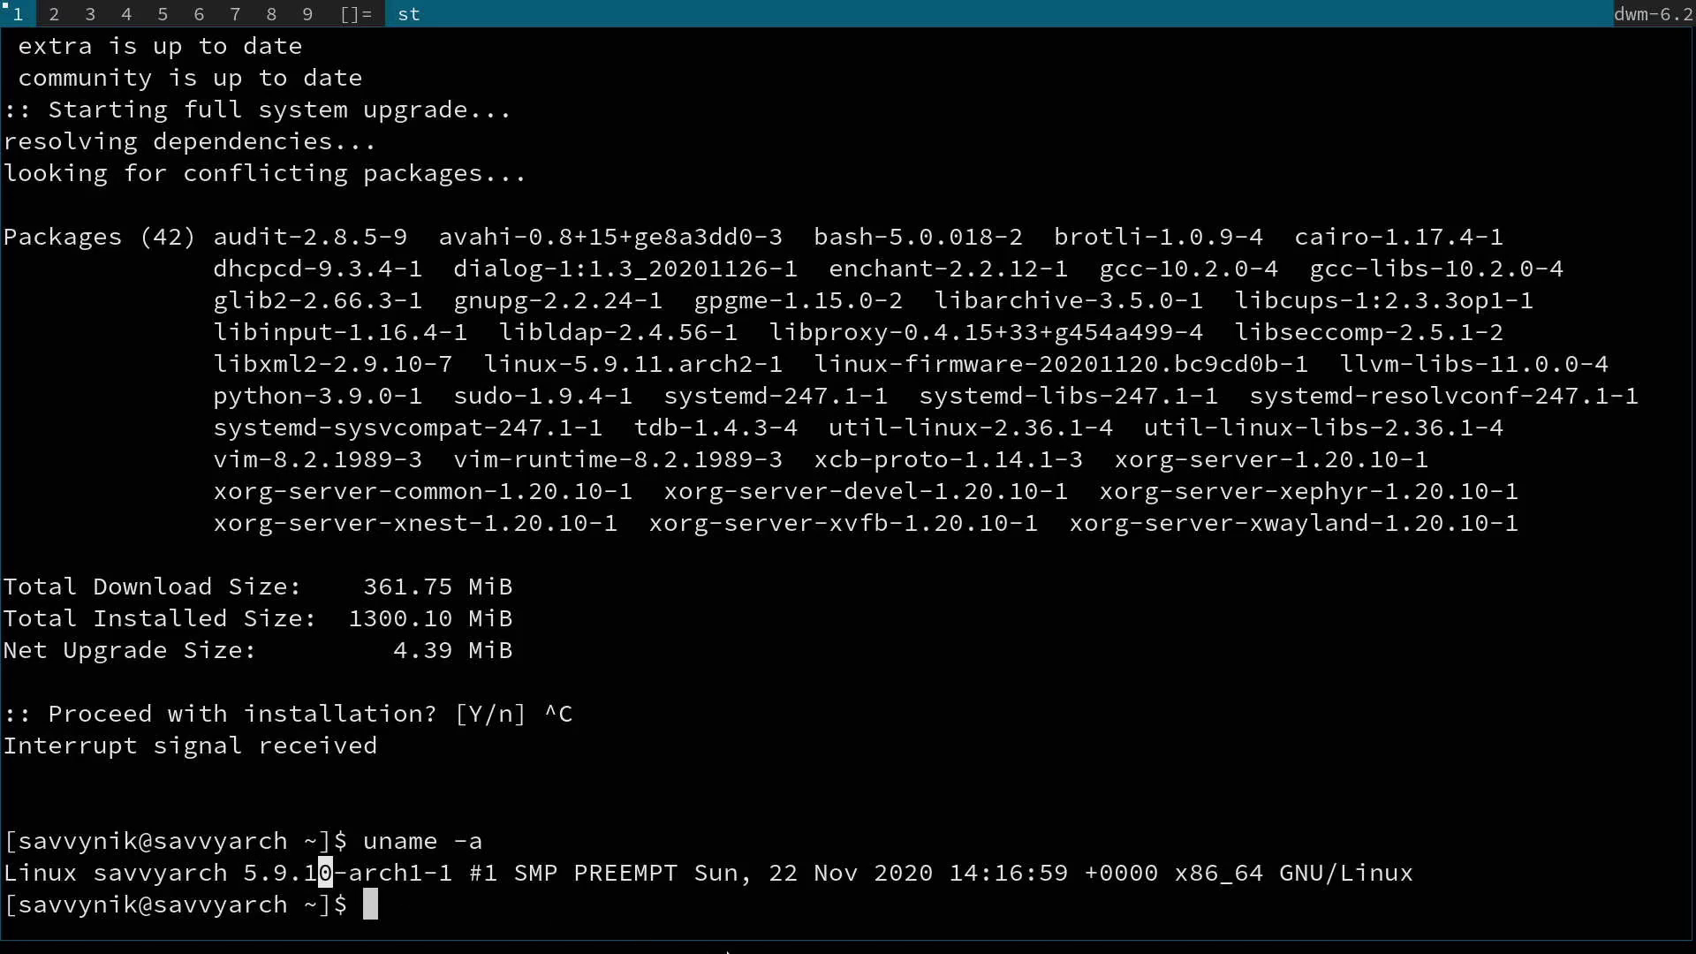
{"action": "left_click", "coordinate": [1104, 915]}
- Start iwctl, highlight its command and [iwd]# prompt lines, then exit back to the shell
{"action": "type", "text": "iwctl"}
{"action": "key", "text": "Return"}
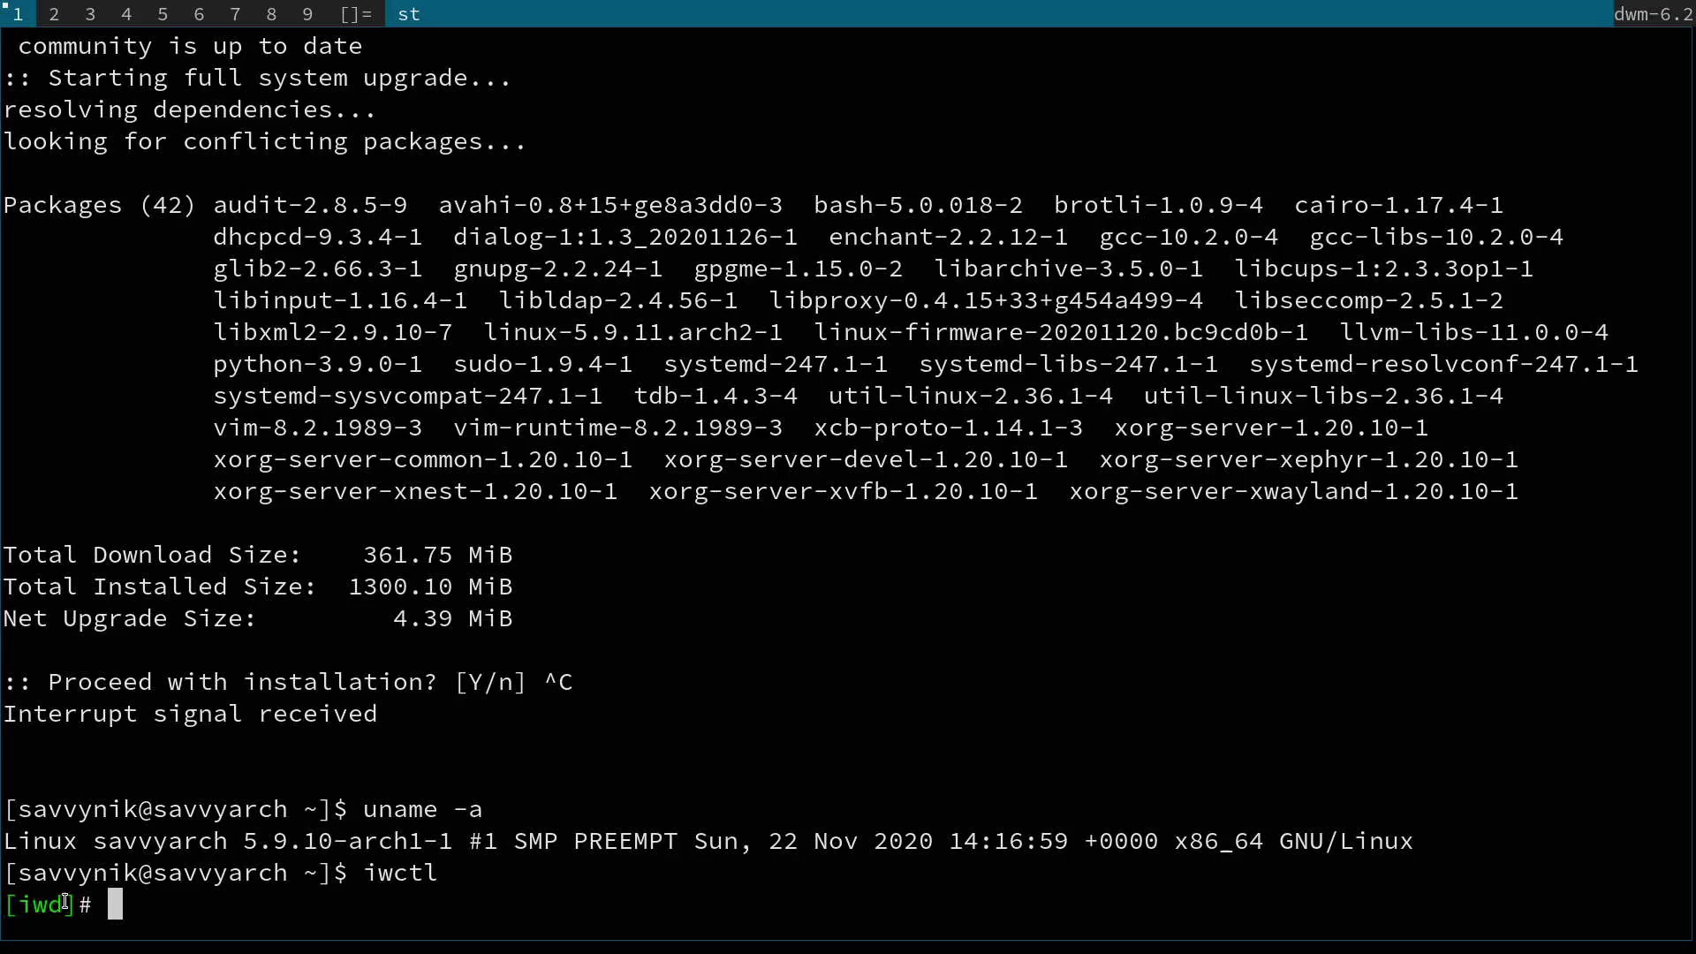
{"action": "left_click_drag", "start_coordinate": [472, 882], "coordinate": [362, 872]}
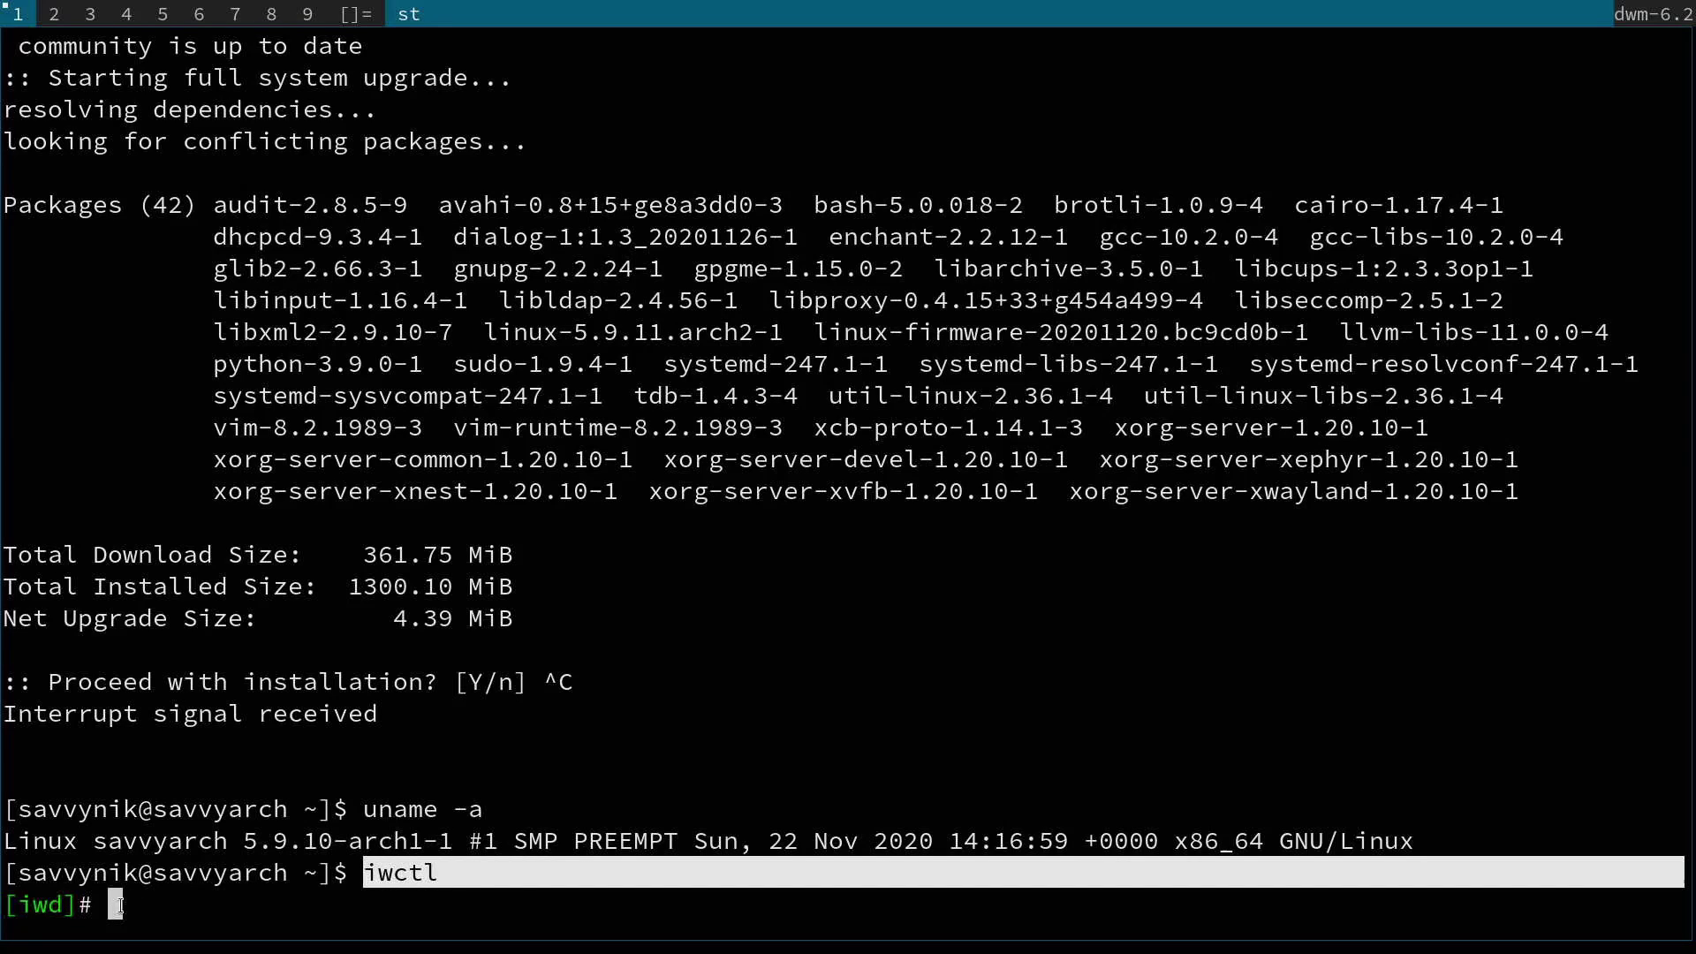
{"action": "mouse_move", "coordinate": [183, 905]}
{"action": "left_mouse_down"}
{"action": "mouse_move", "coordinate": [16, 906]}
{"action": "mouse_move", "coordinate": [201, 923]}
{"action": "left_mouse_up"}
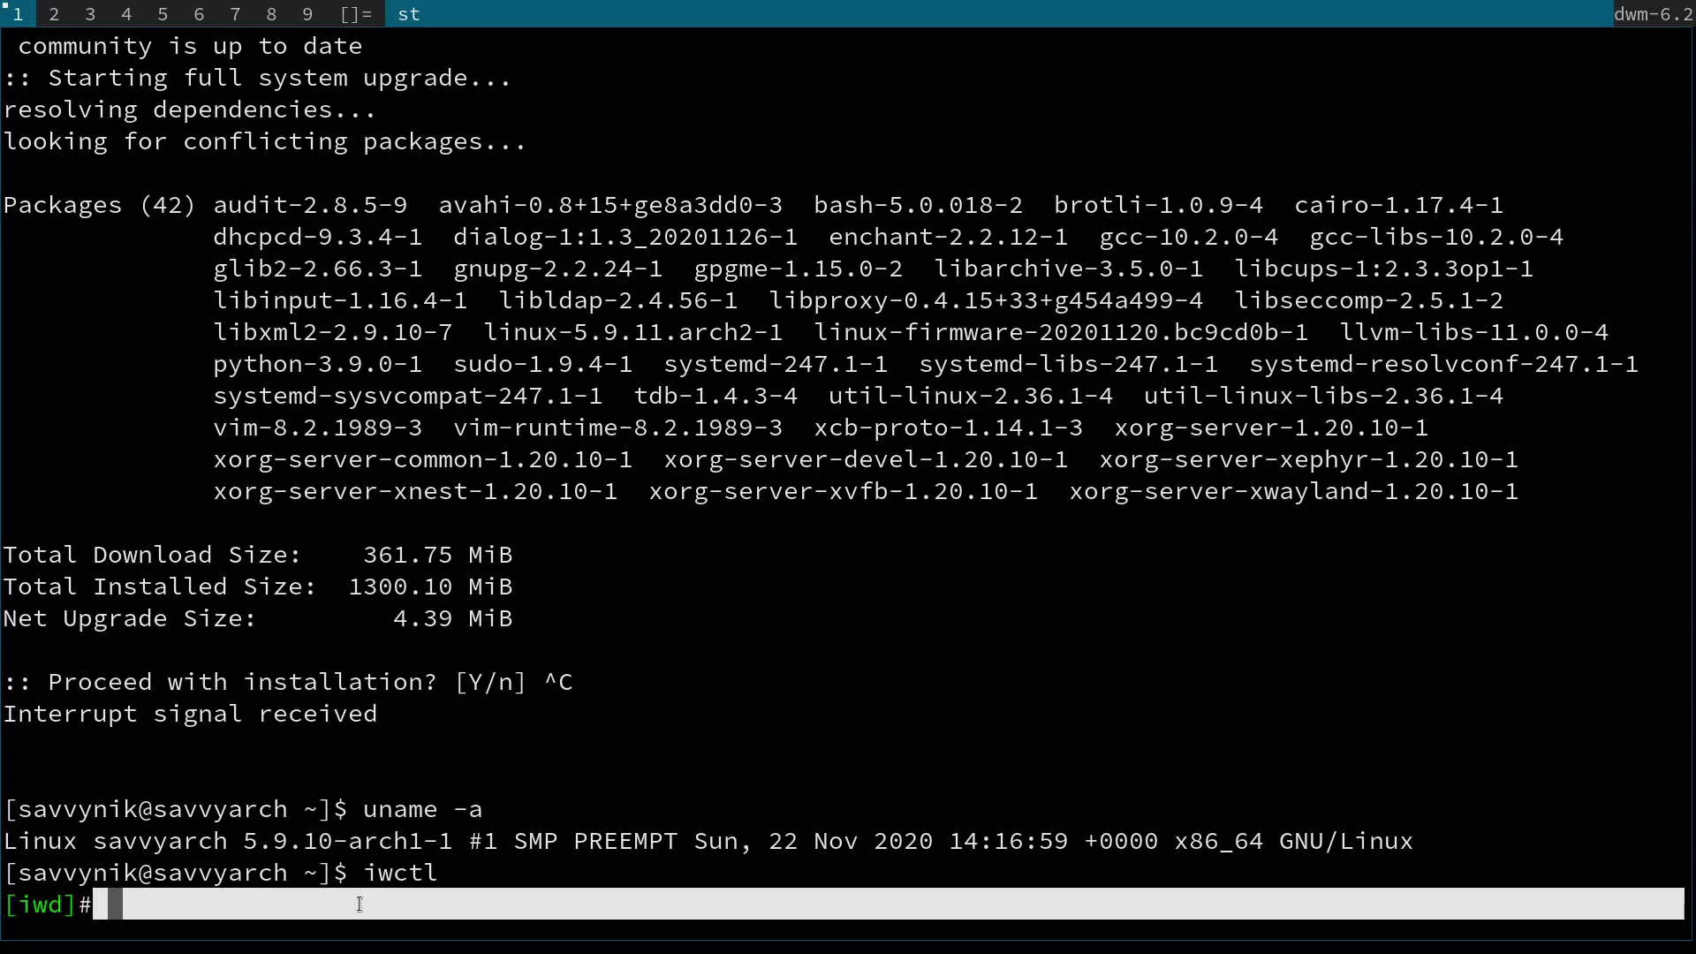
{"action": "type", "text": "exit"}
{"action": "key", "text": "Return"}
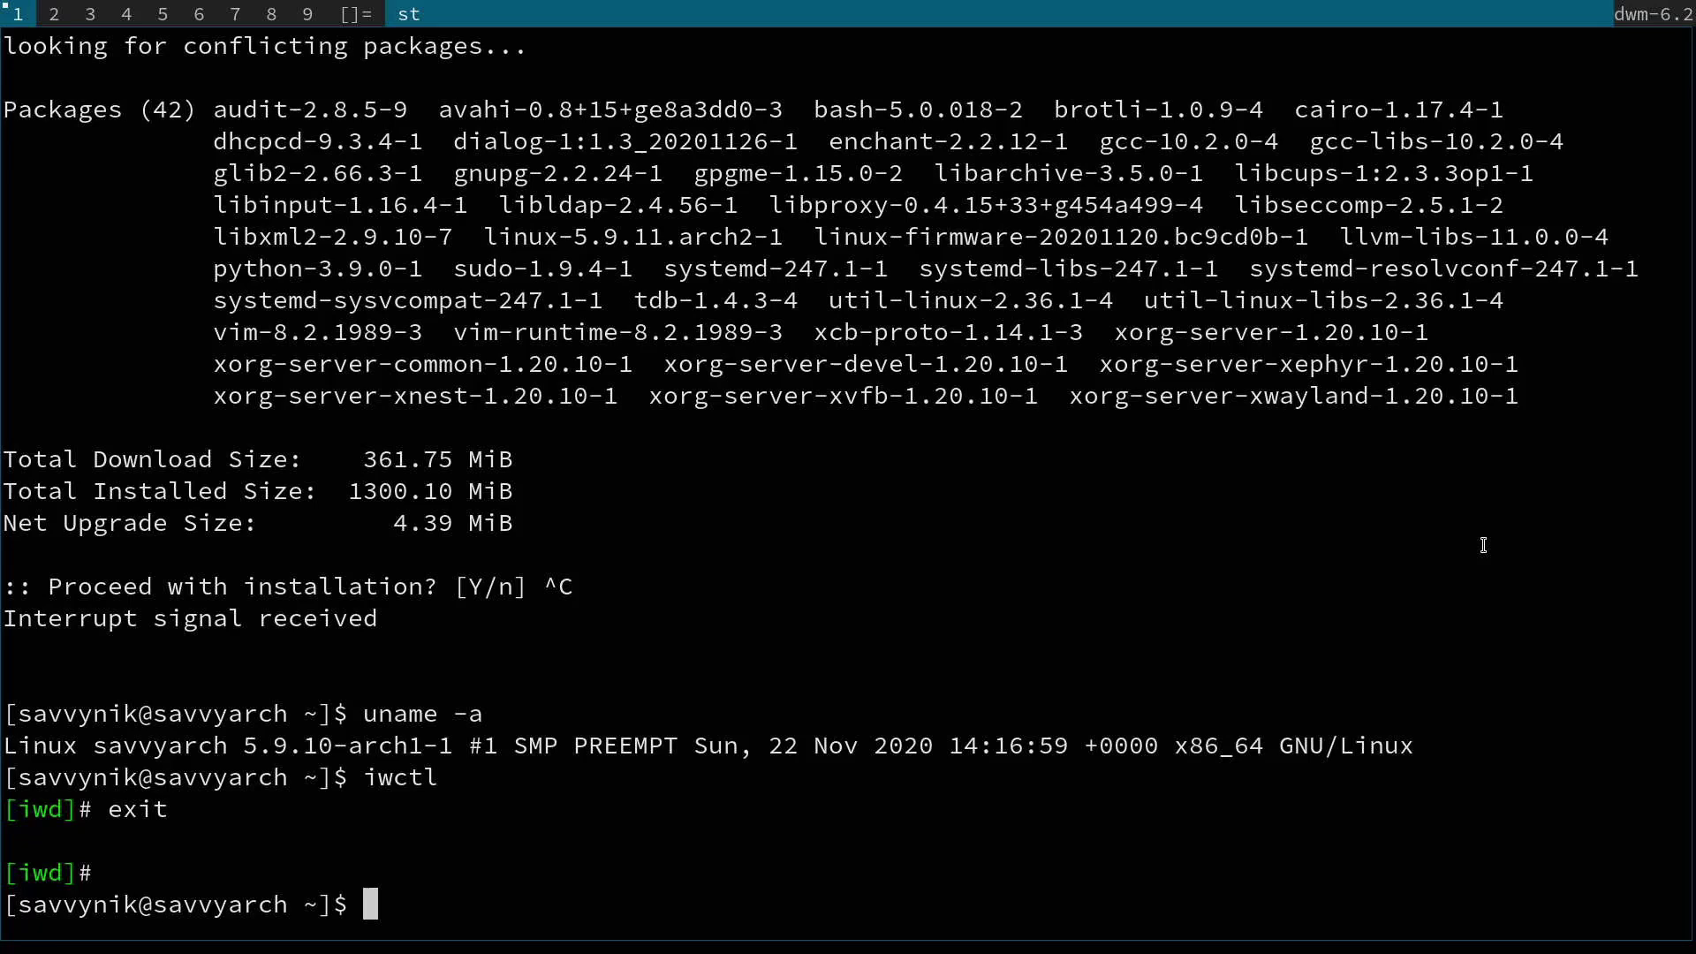
- Try neofetch, find it missing, then run pacman -Sy neofetch
{"action": "type", "text": "neofetch"}
{"action": "key", "text": "Return"}
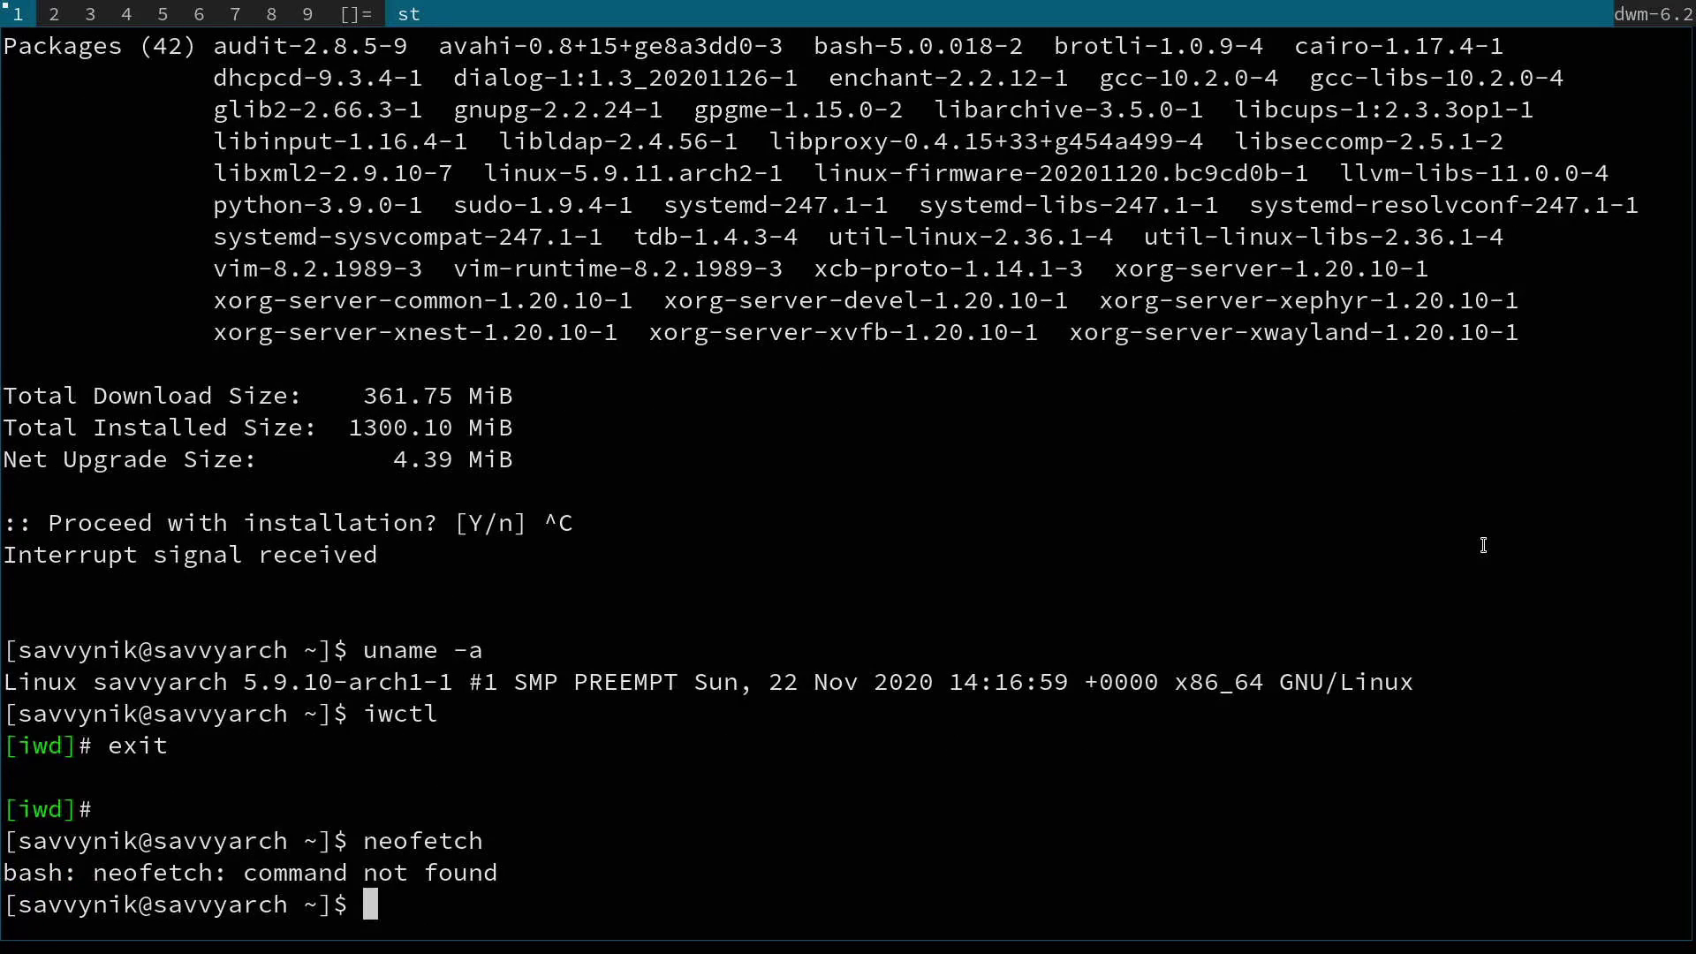
{"action": "type", "text": "pacman -S"}
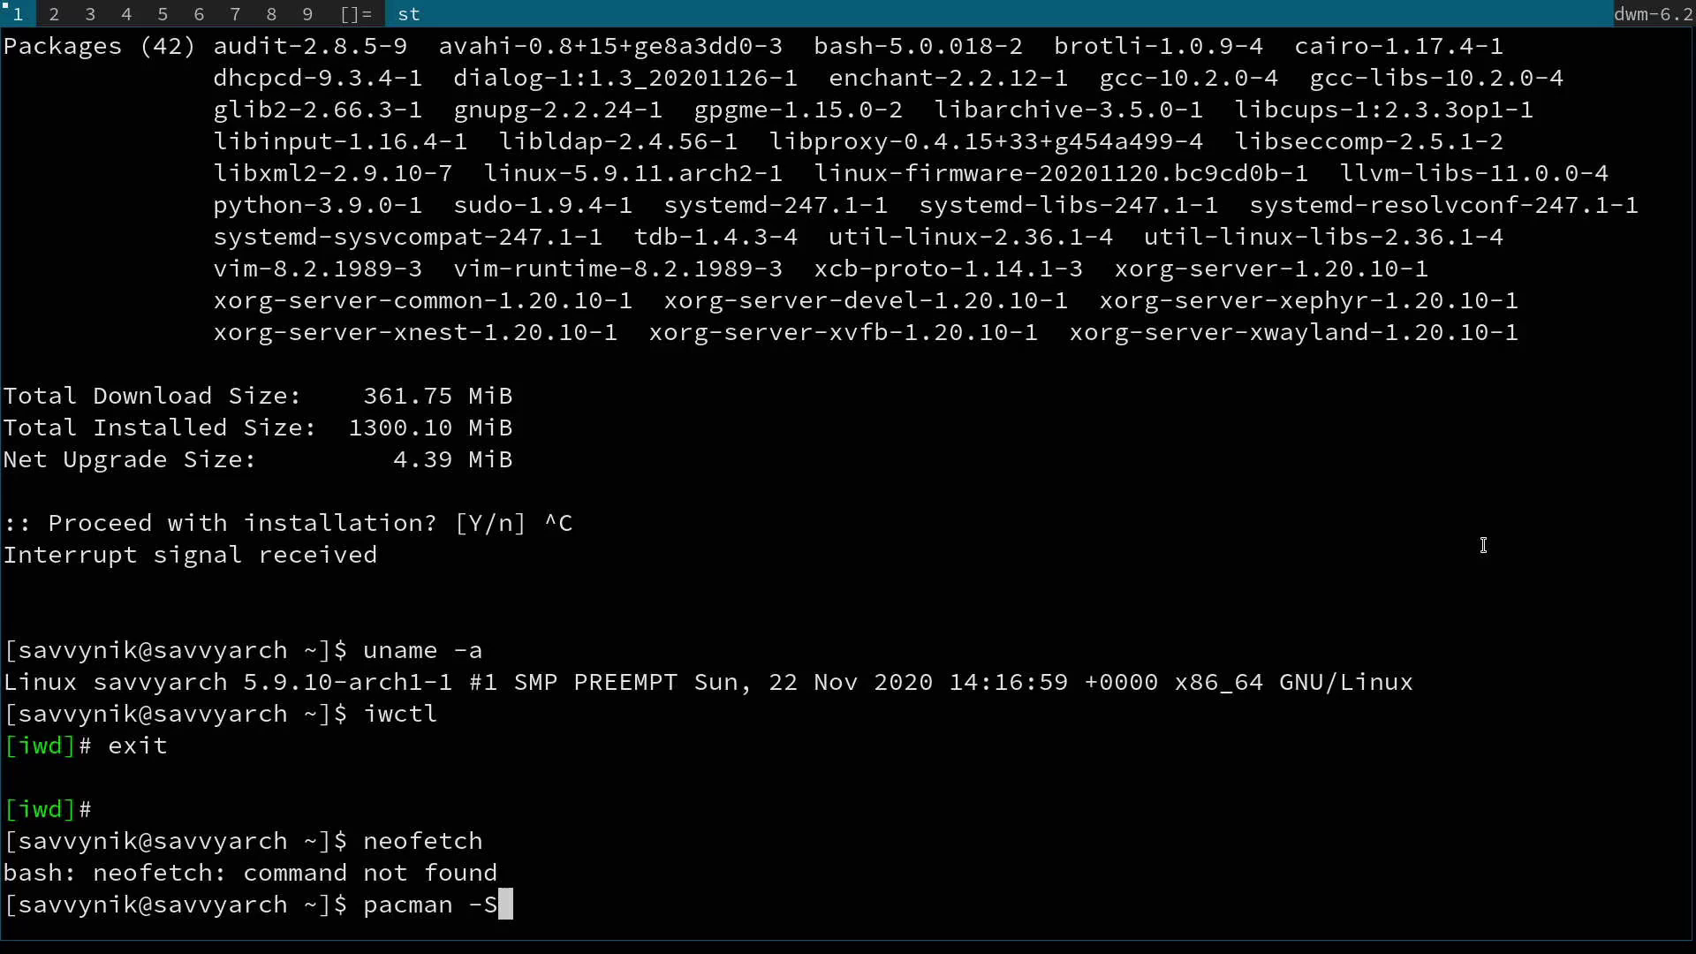
{"action": "type", "text": "y neto"}
{"action": "key", "text": "BackSpace"}
{"action": "key", "text": "BackSpace"}
{"action": "type", "text": "ofet"}
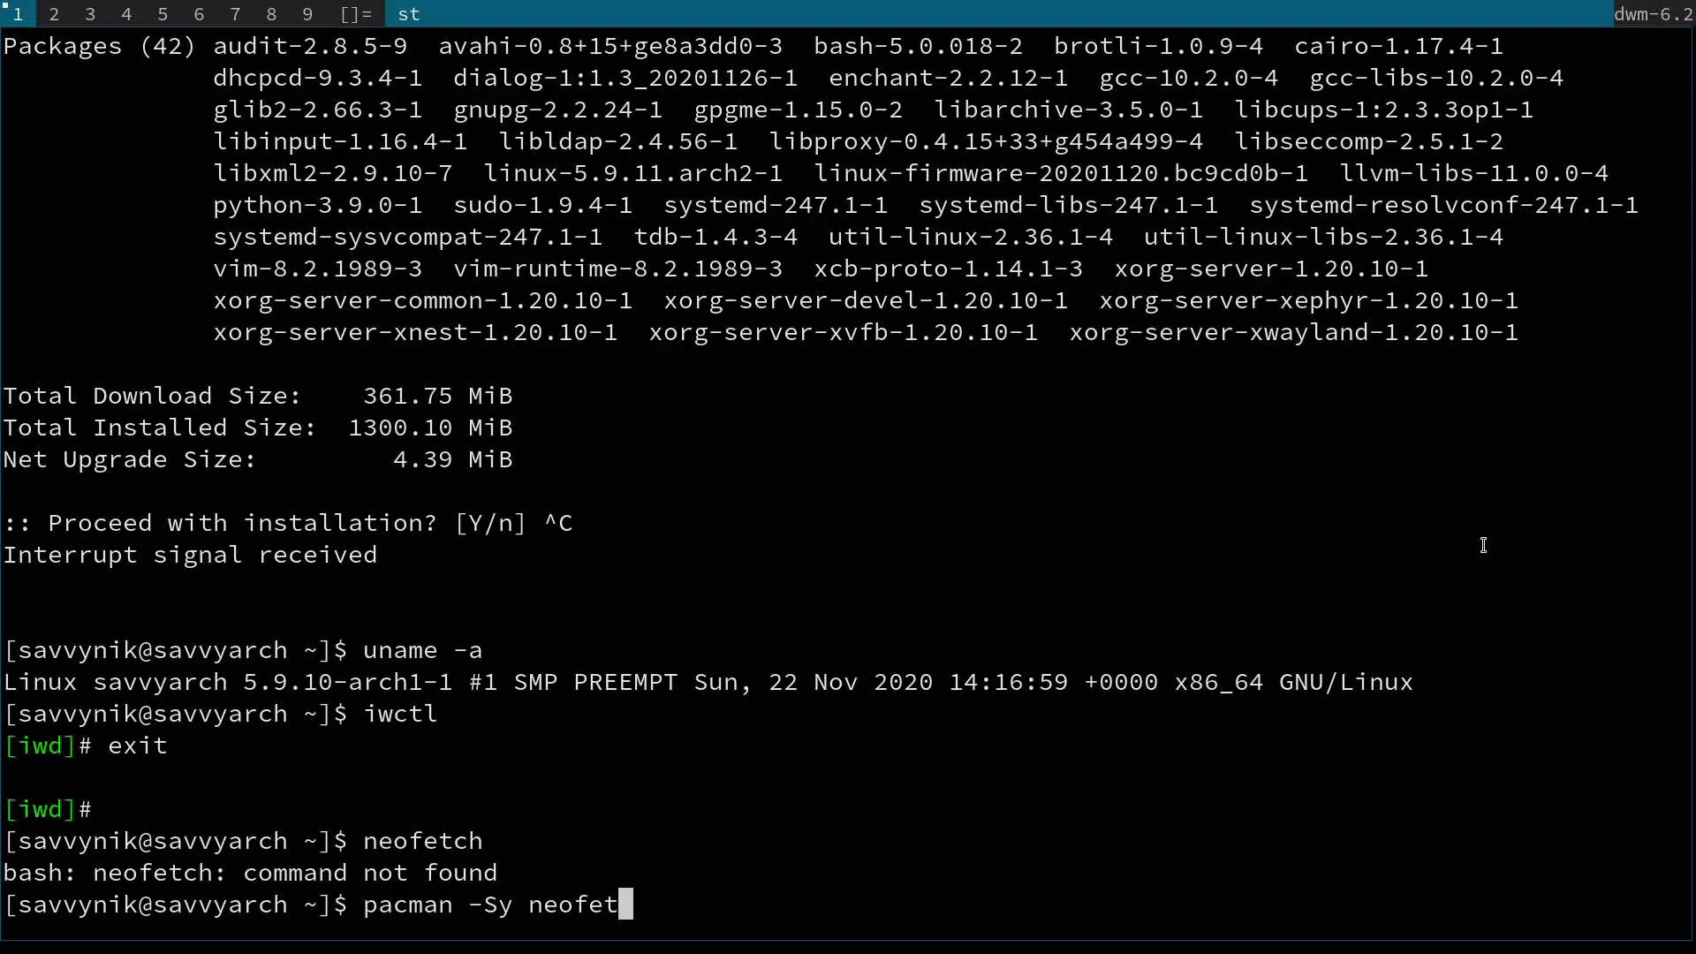
{"action": "type", "text": "ch"}
{"action": "key", "text": "Return"}
- Rerun the install with sudo !!, enter the sudo password, confirm, and run neofetch
{"action": "type", "text": "sudo !!"}
{"action": "key", "text": "Return"}
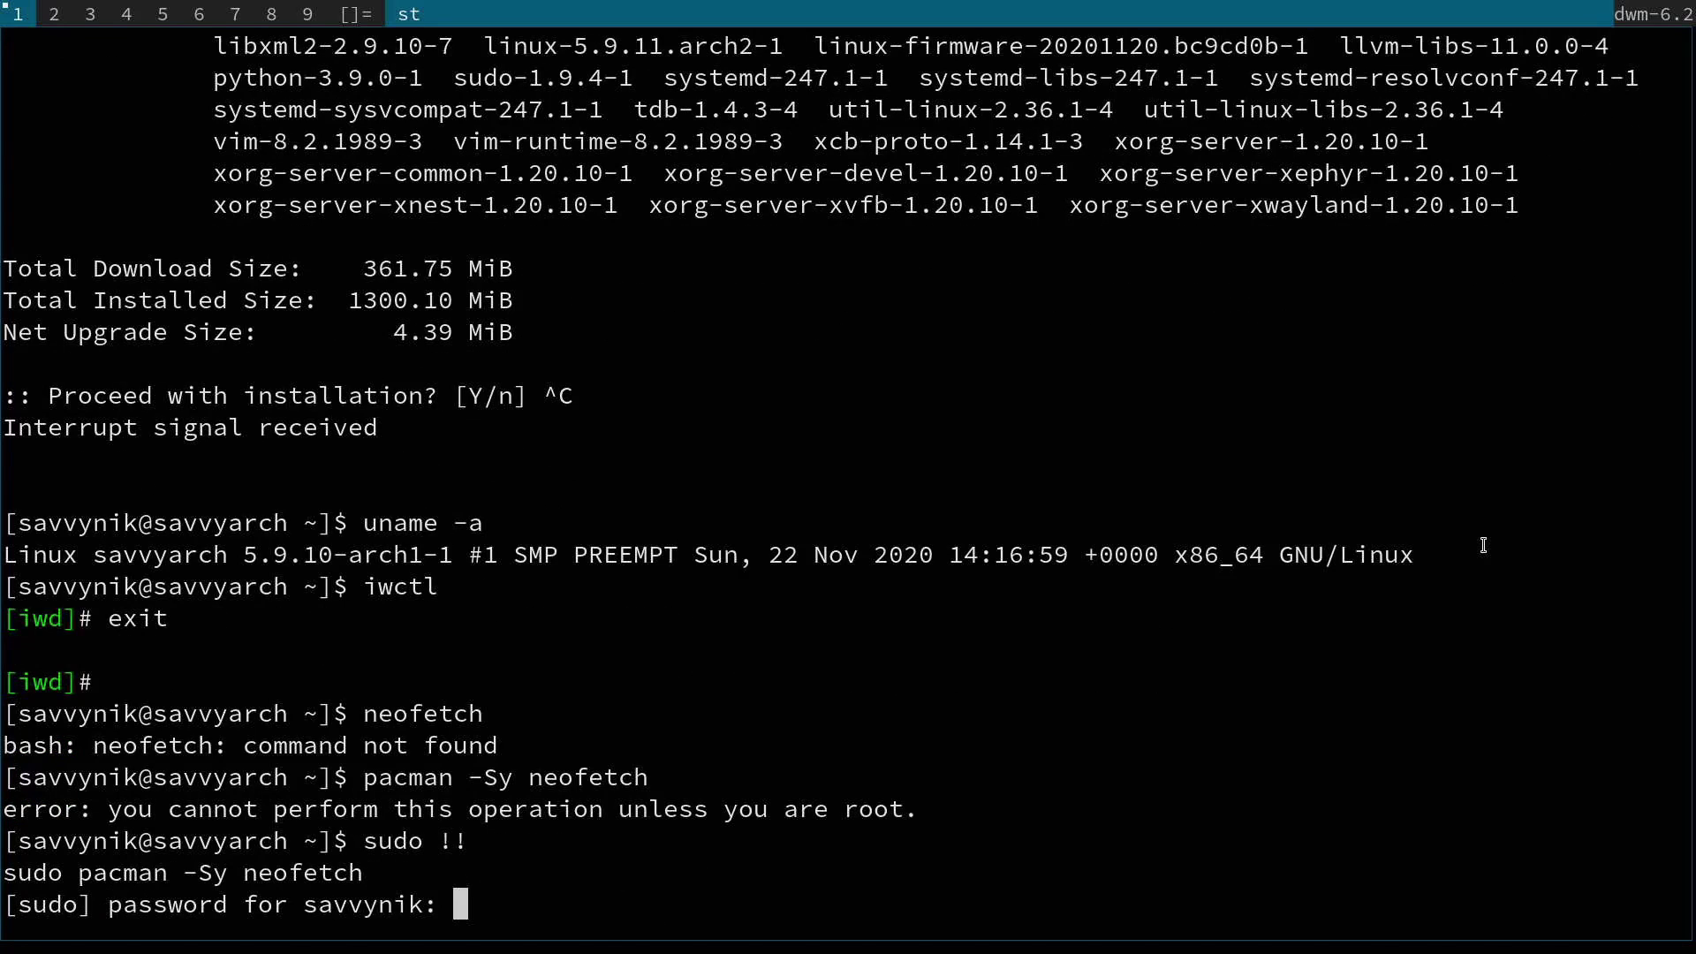
{"action": "key", "text": "Return"}
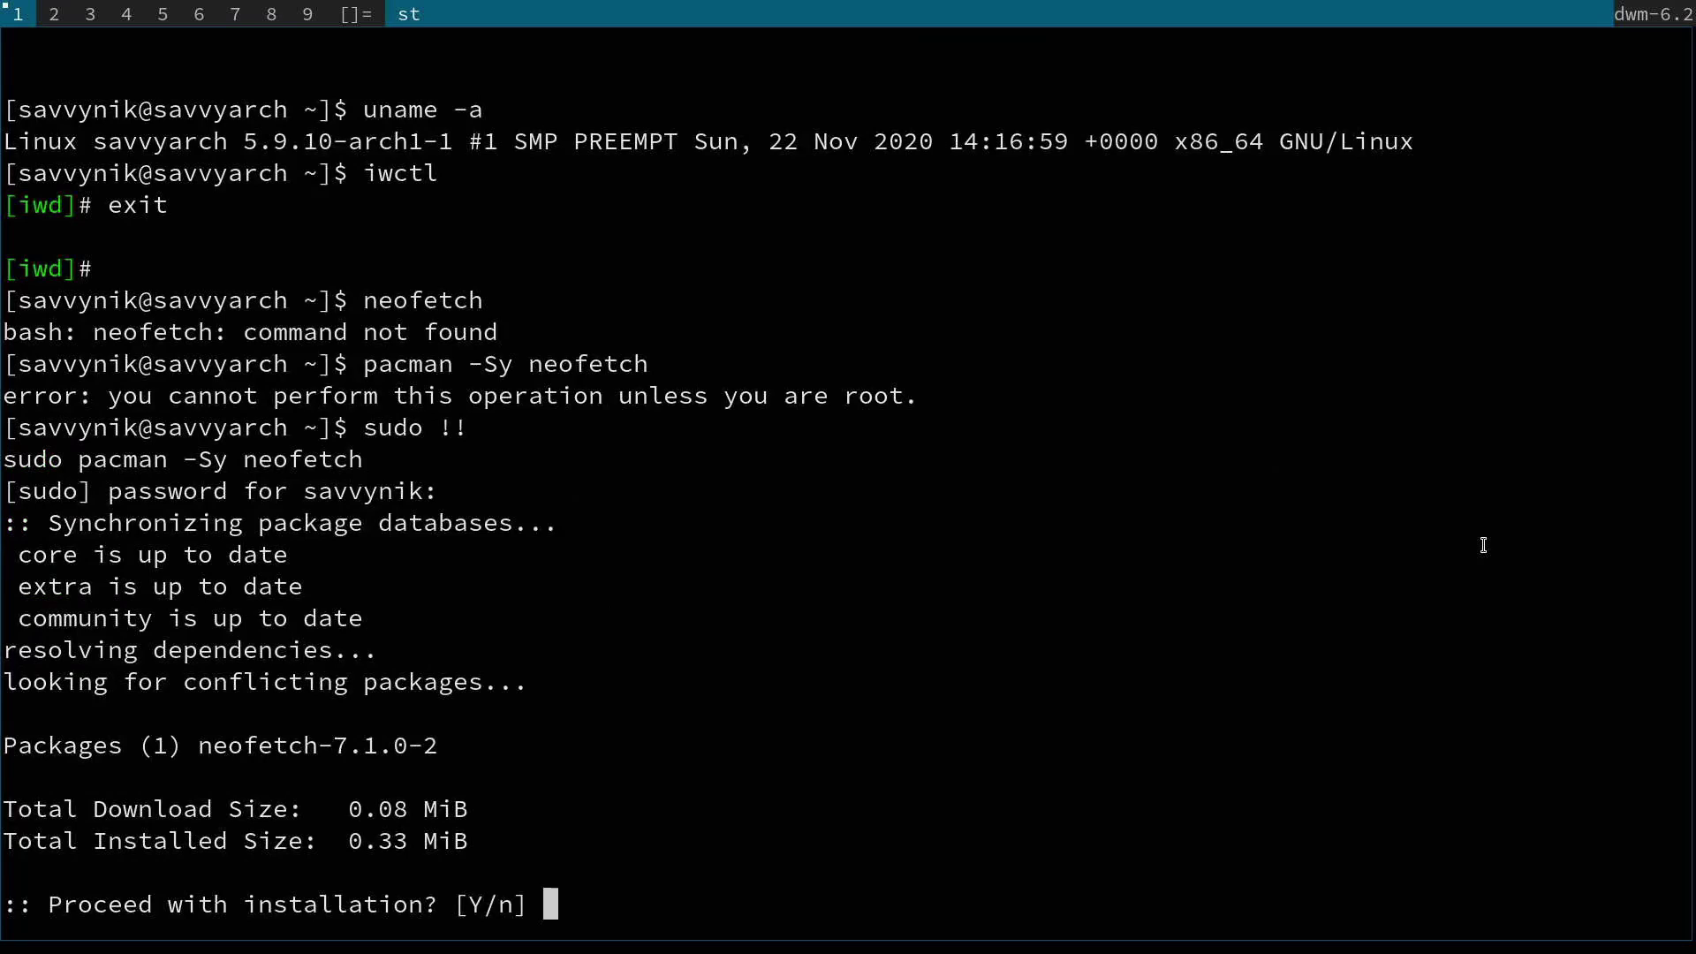
{"action": "key", "text": "Return"}
{"action": "type", "text": "neofetch"}
{"action": "key", "text": "Return"}
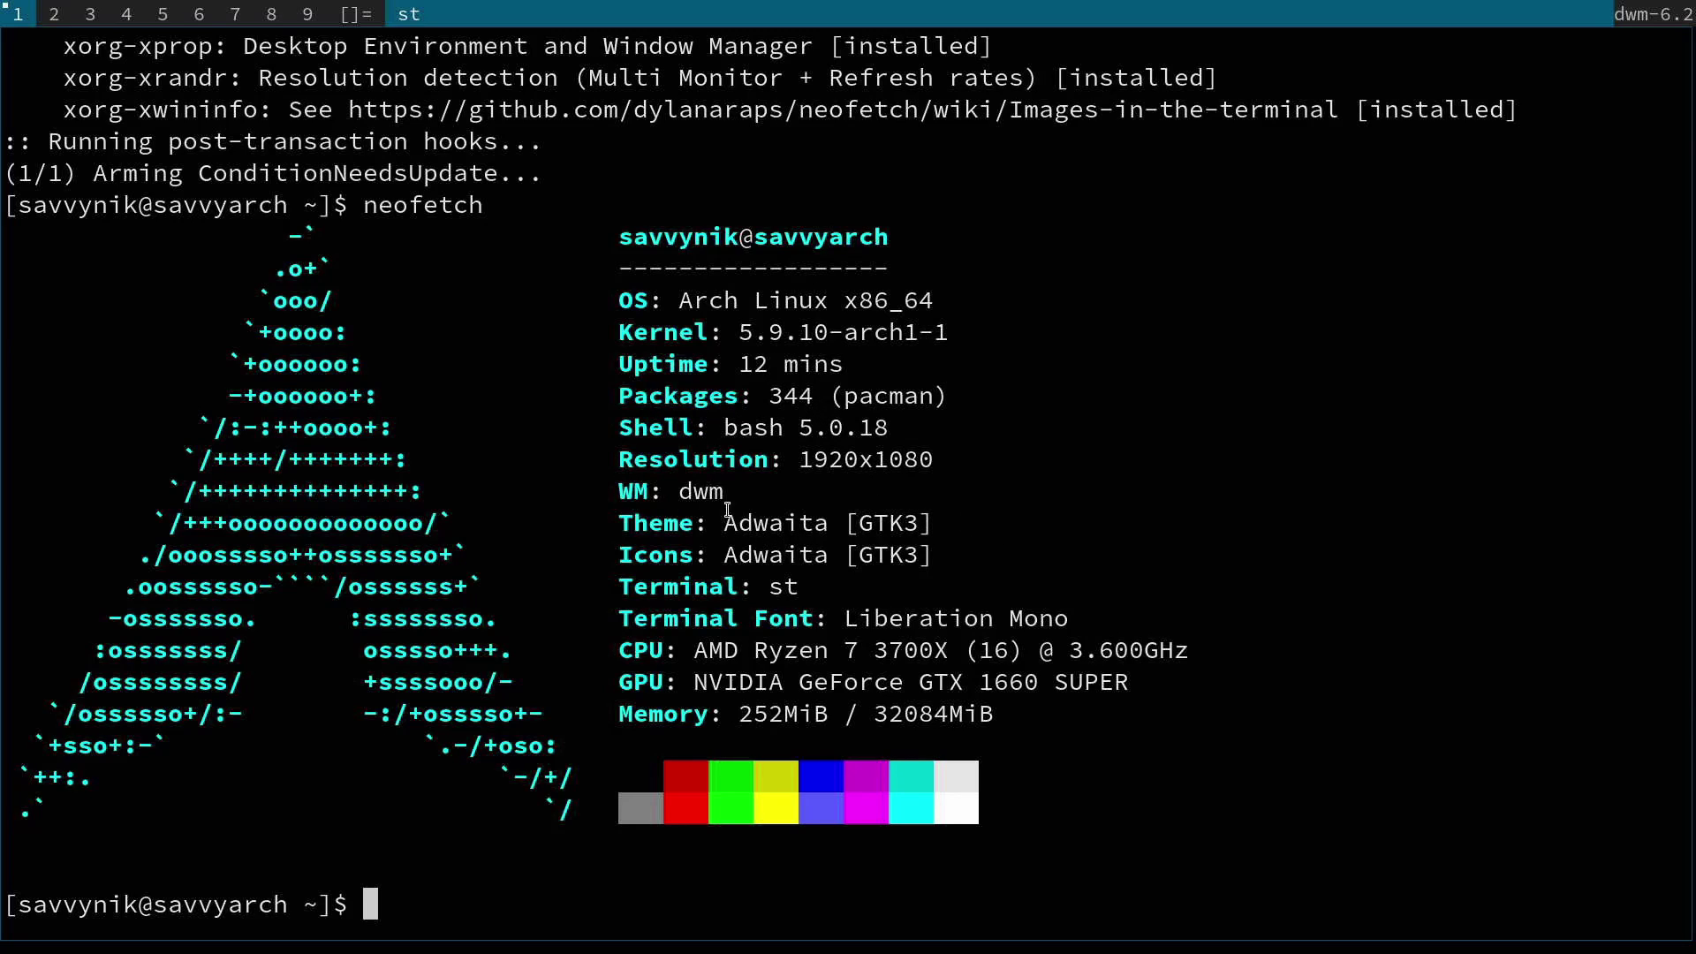
{"action": "left_click_drag", "start_coordinate": [728, 497], "coordinate": [621, 491]}
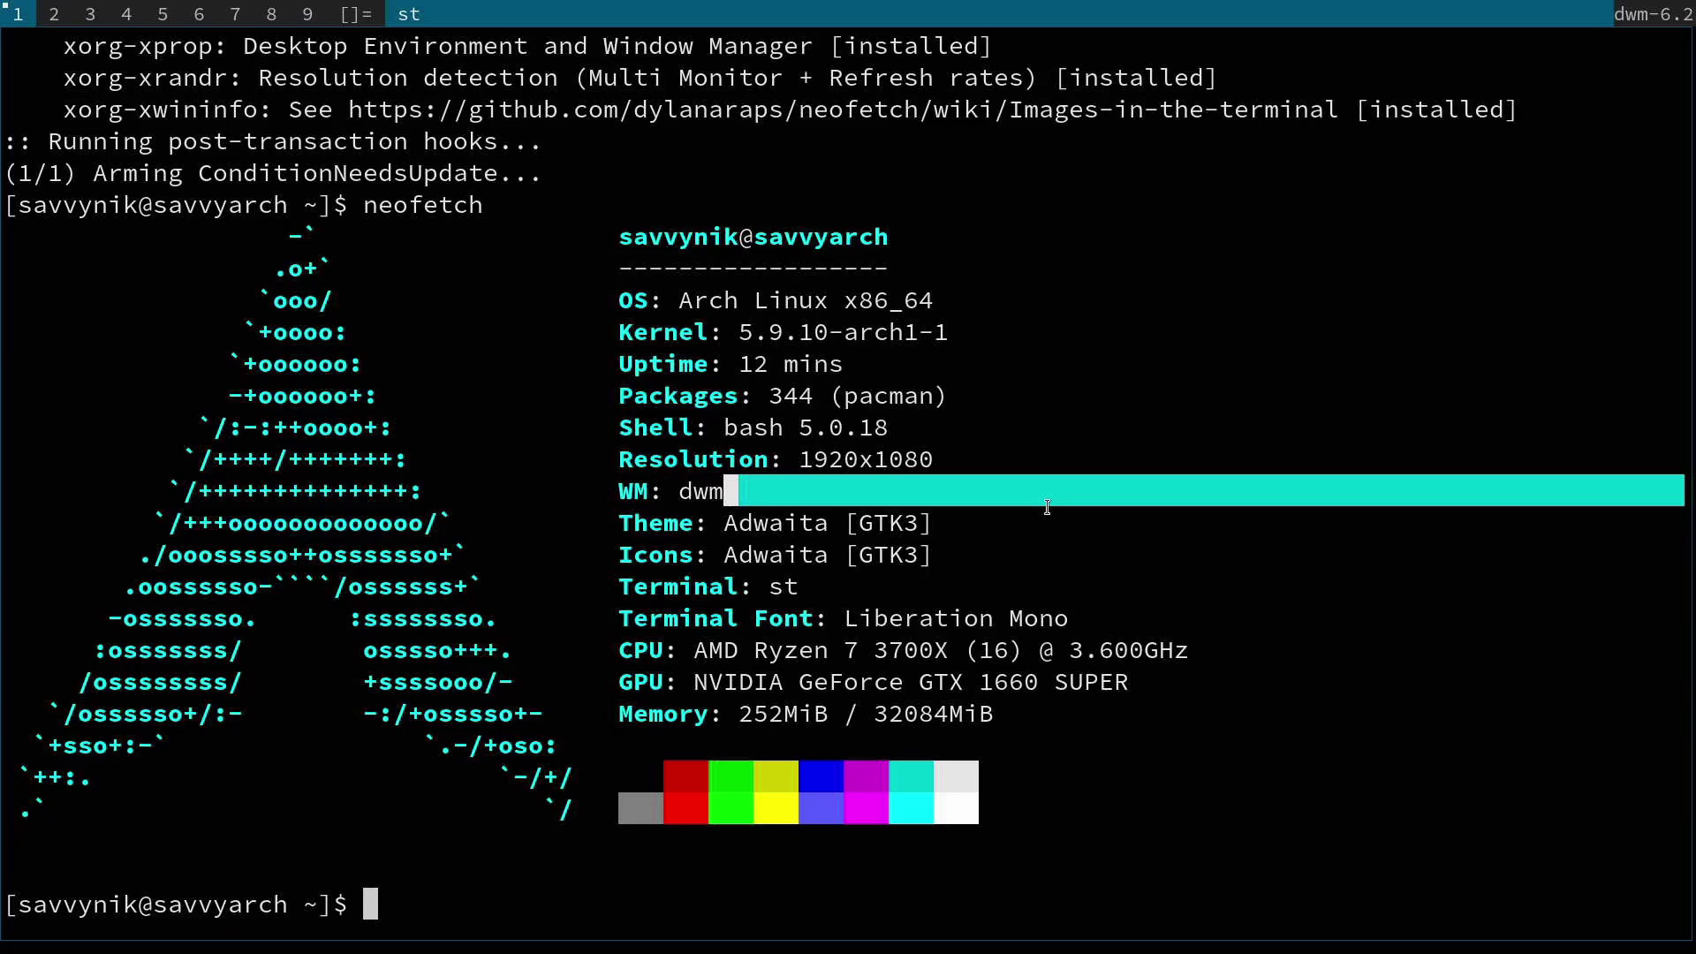
{"action": "left_click_drag", "start_coordinate": [1016, 528], "coordinate": [1012, 530]}
{"action": "left_click_drag", "start_coordinate": [1065, 470], "coordinate": [1051, 466]}
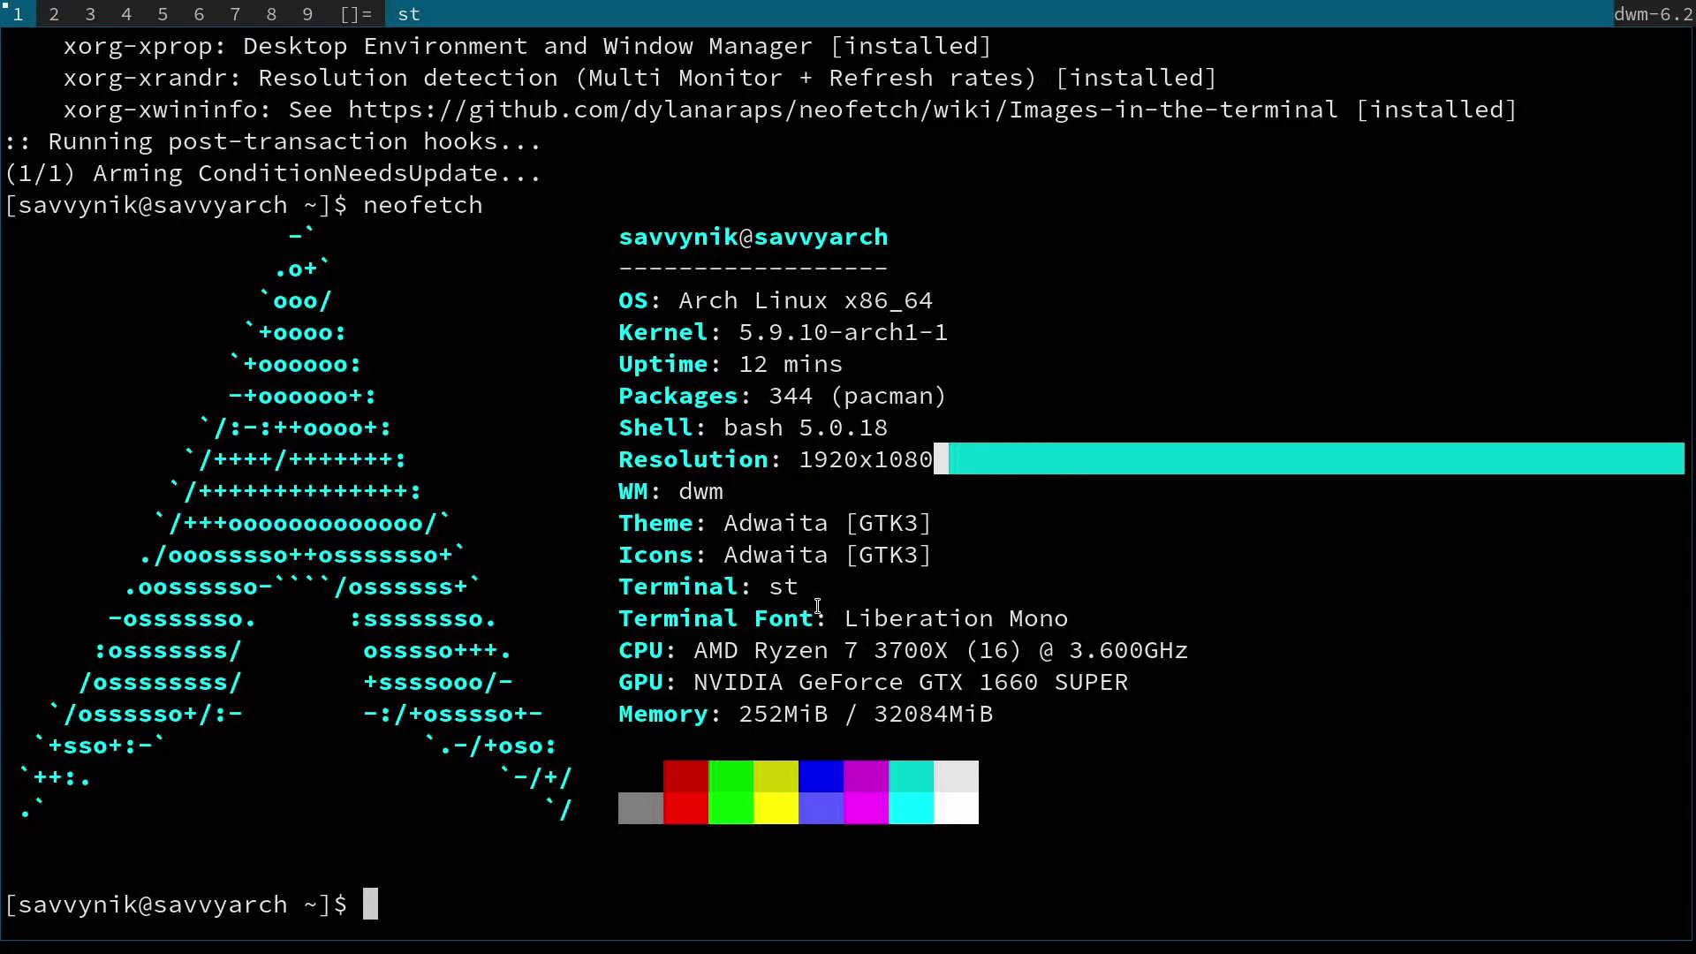
{"action": "left_click_drag", "start_coordinate": [811, 588], "coordinate": [755, 588]}
{"action": "left_click", "coordinate": [1038, 618]}
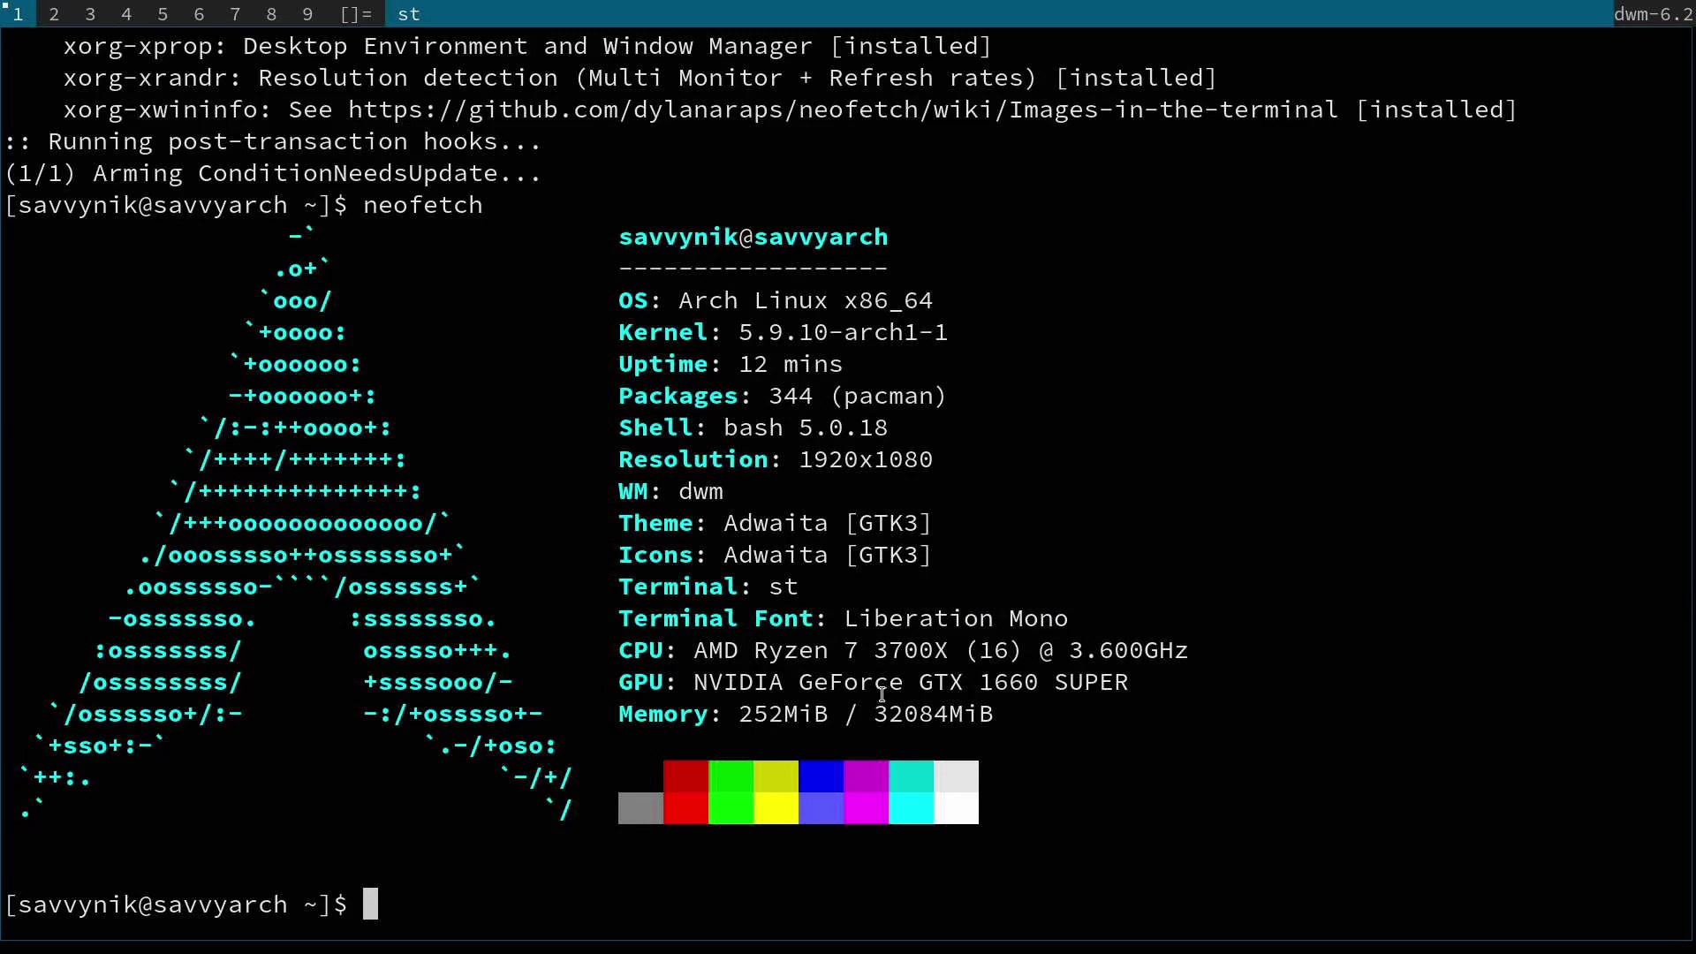
{"action": "left_click_drag", "start_coordinate": [1202, 654], "coordinate": [1260, 691]}
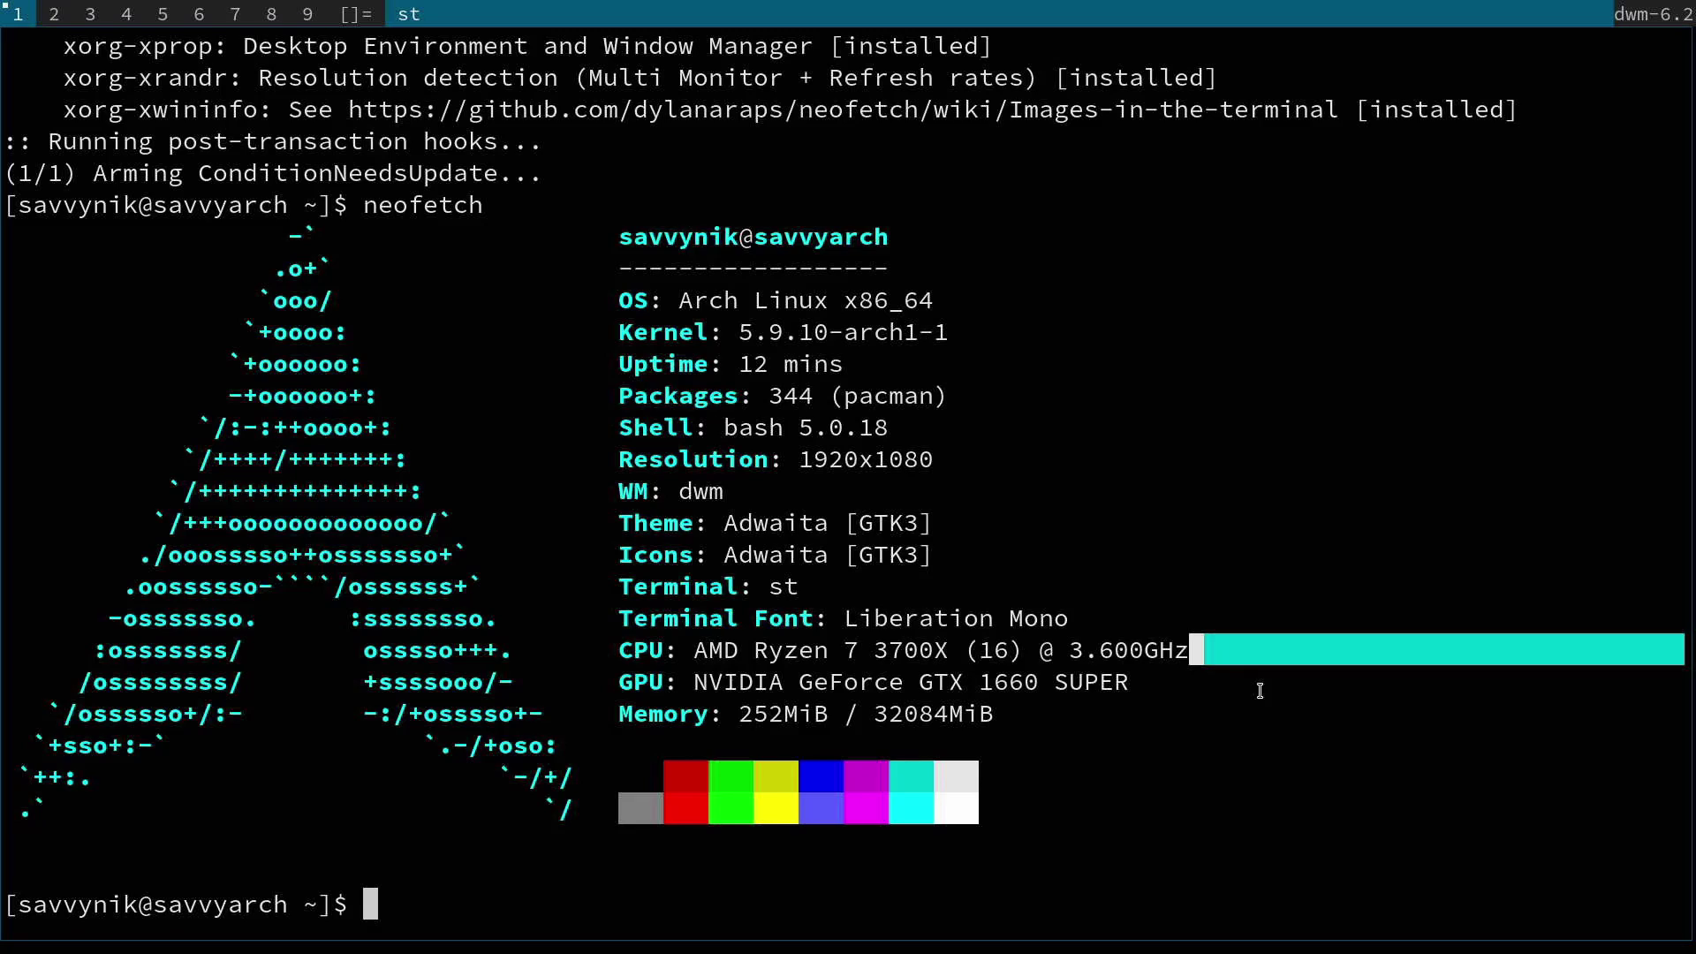